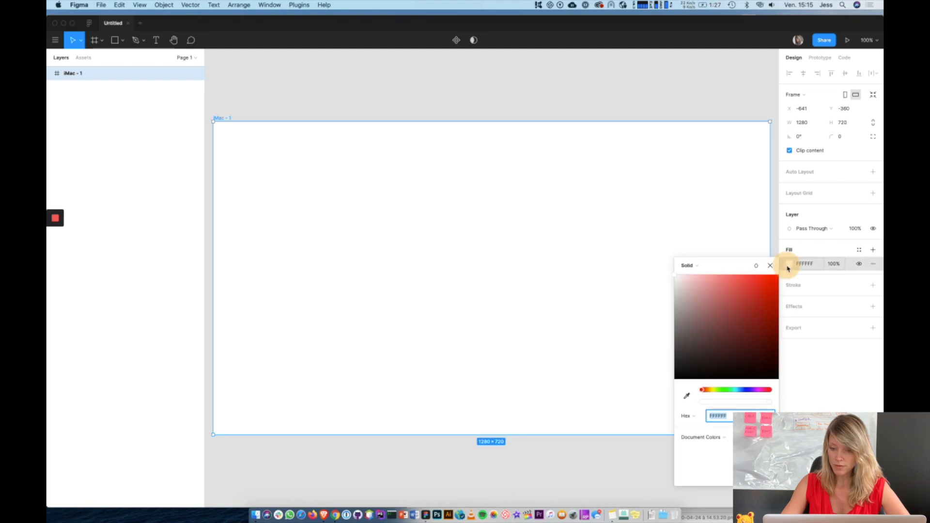
Set the iMac - 1 frame's fill to the warm off-white FFFBF8.
drag(701, 390, 706, 389)
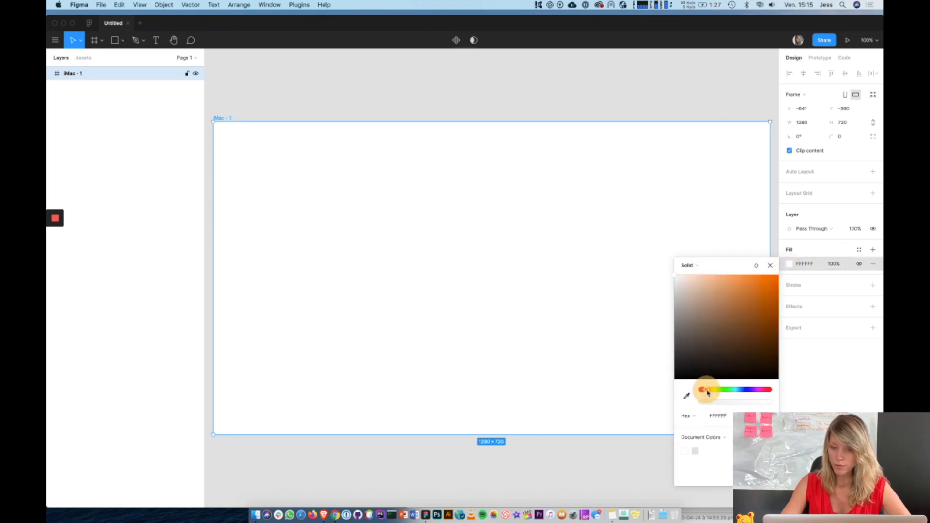
click(678, 278)
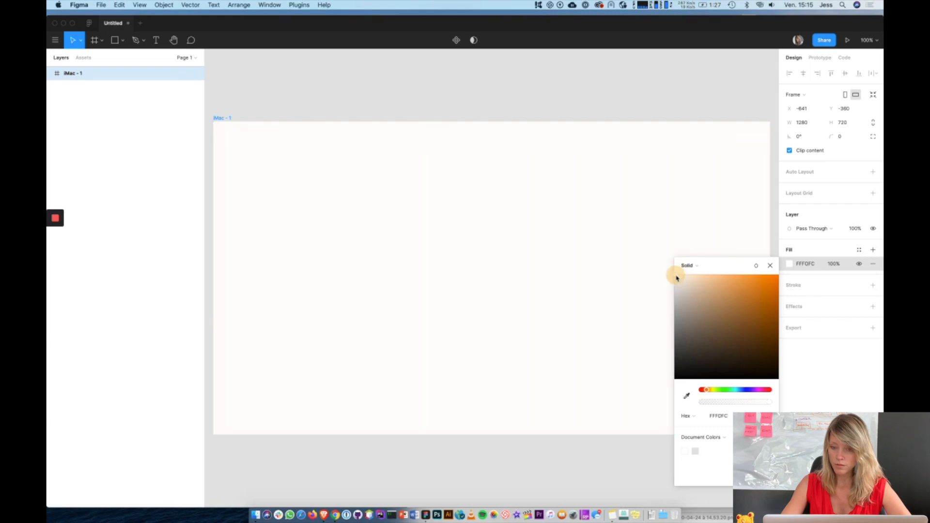
click(678, 278)
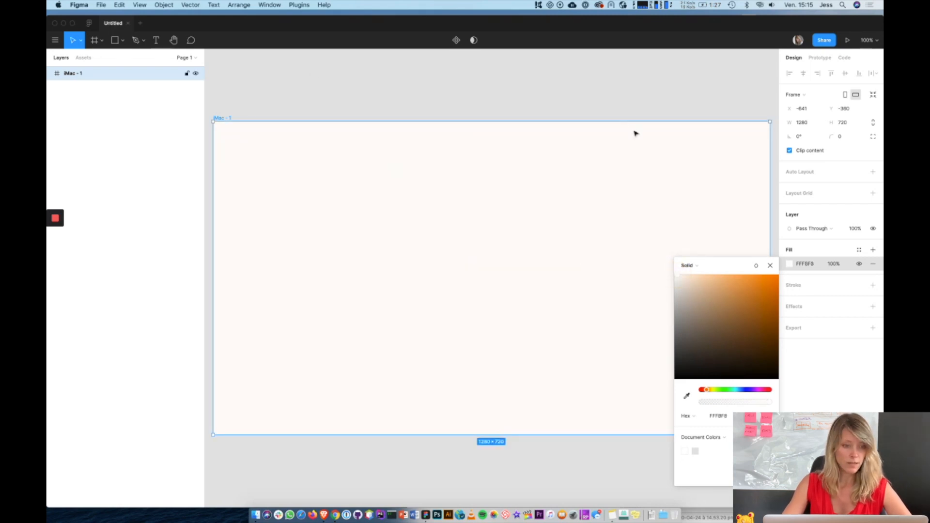
click(769, 266)
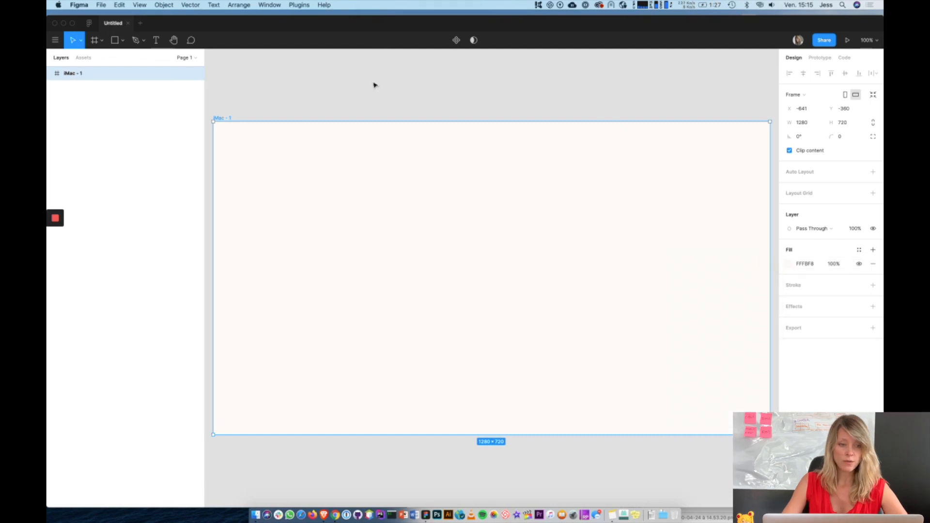
click(265, 78)
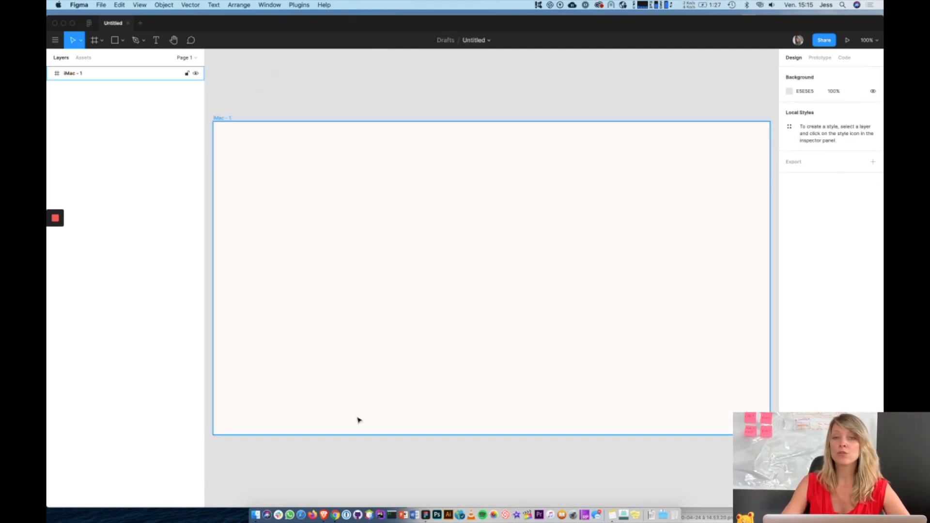
Open the plugin manager and browse the full list of available plugins.
right_click(242, 151)
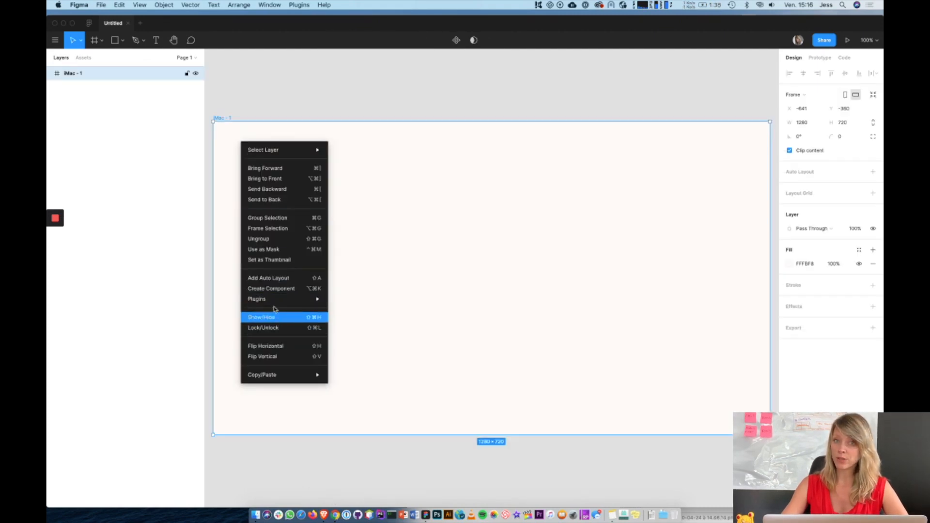
mouse_move(271, 301)
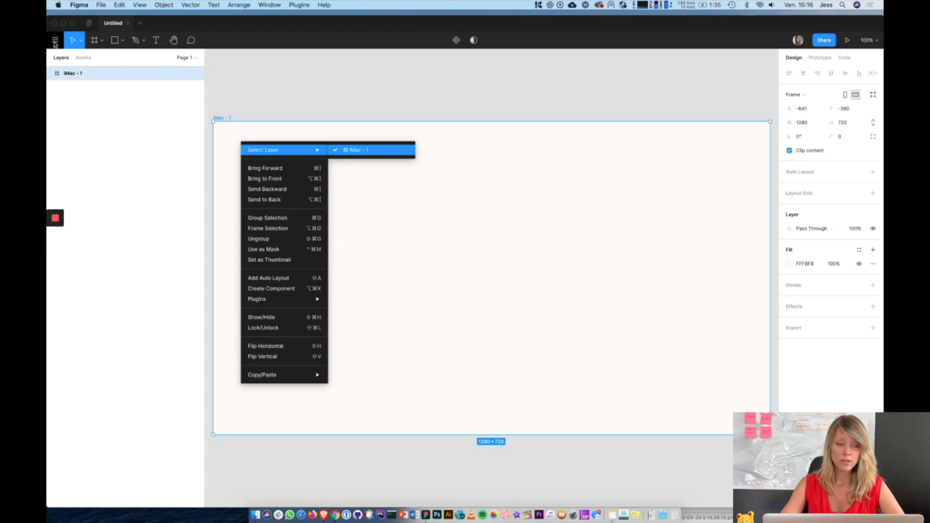
click(54, 42)
click(55, 41)
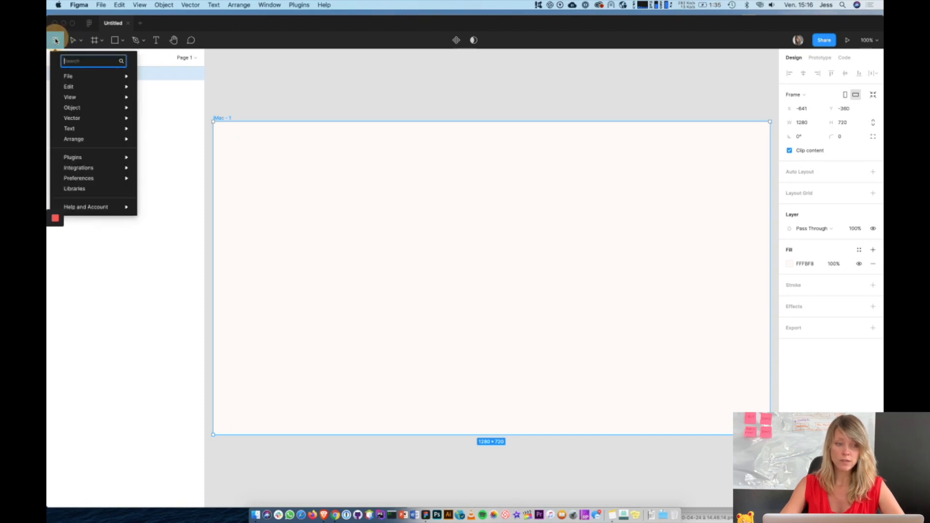
mouse_move(79, 158)
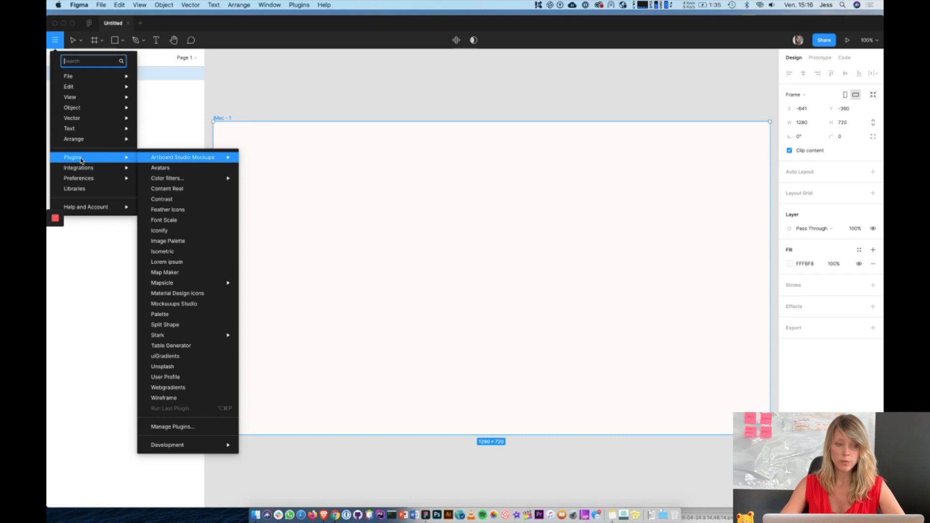
click(173, 428)
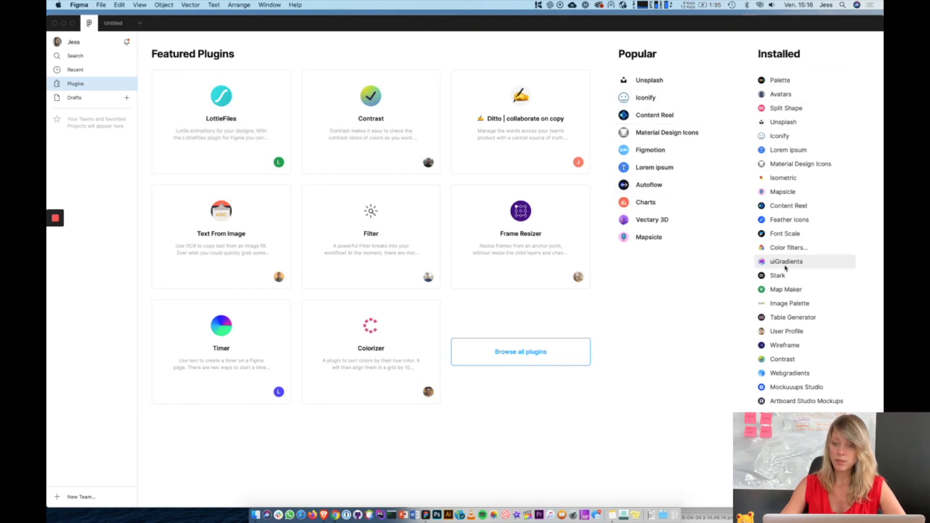
click(498, 352)
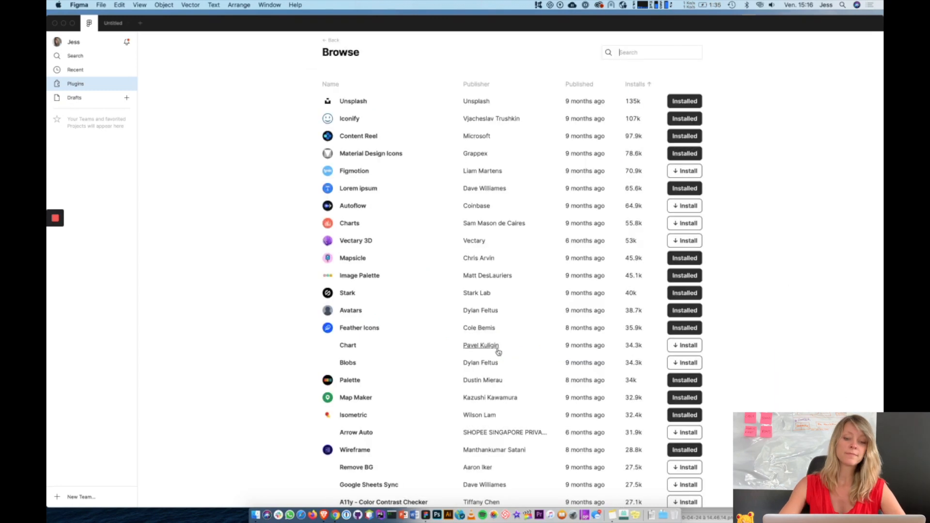
Search the plugins for "artbor", view the Artboard Studio Mockups details and return to the Untitled design file.
click(646, 54)
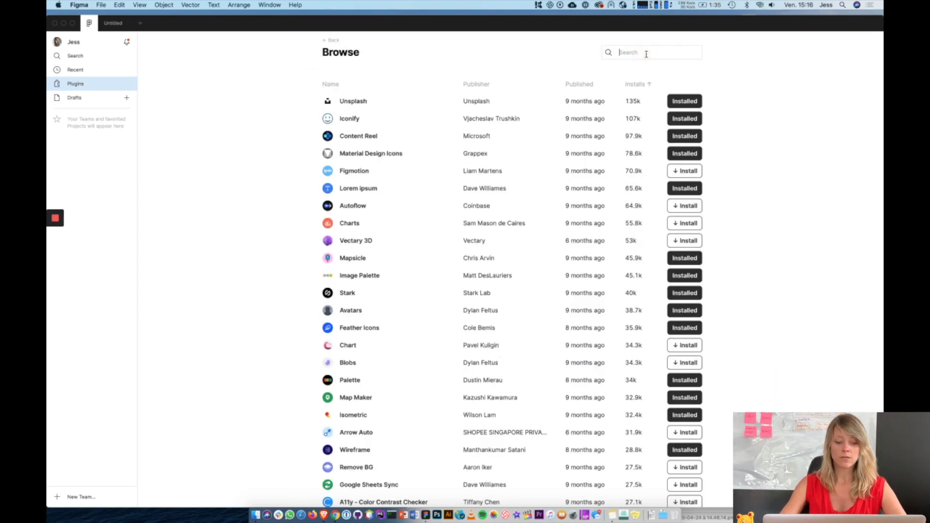
text(artbor)
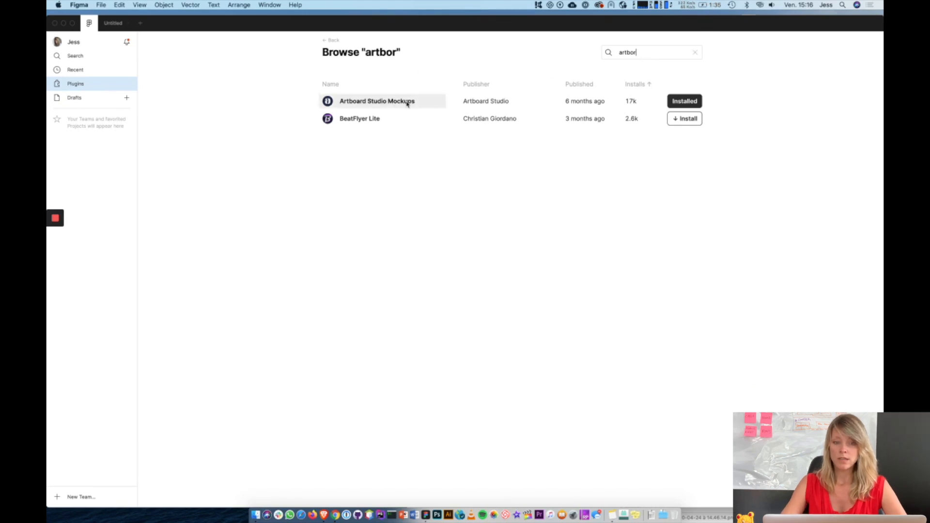
click(354, 102)
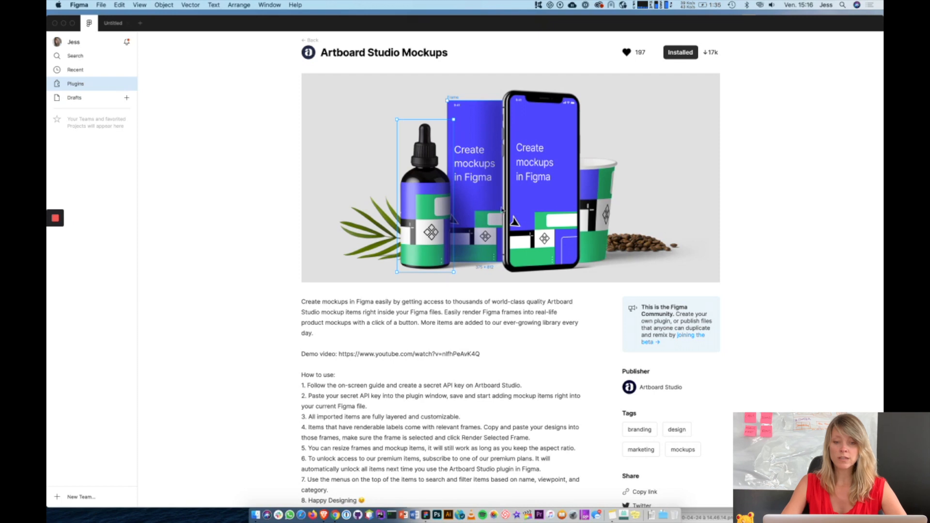
scroll(269, 244, down, 2)
scroll(268, 243, up, 2)
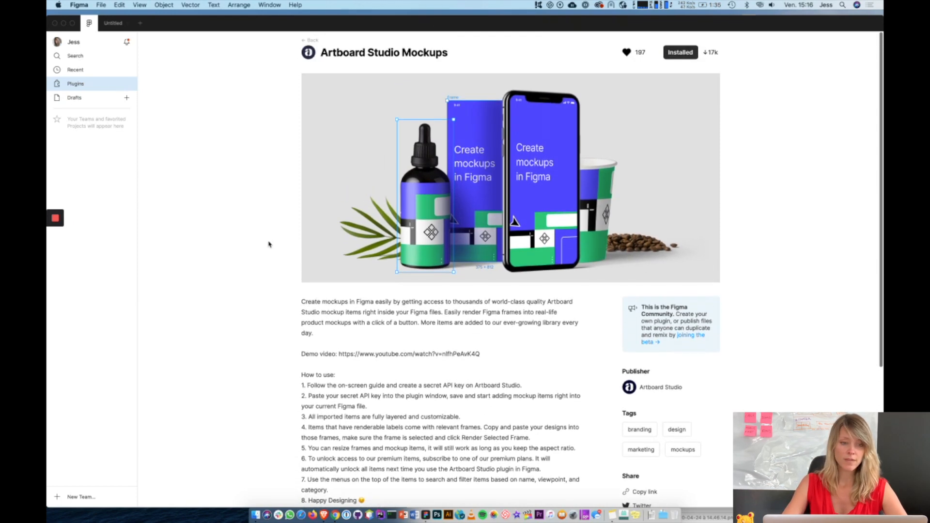
click(111, 24)
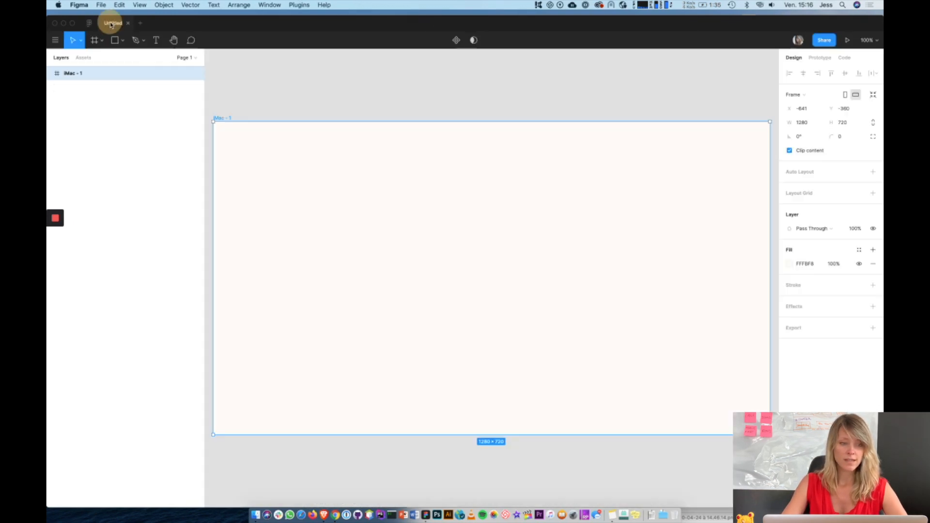
Run the Artboard Studio Mockups plugin on the iMac - 1 frame with its Add Mockup Item command.
right_click(234, 167)
mouse_move(259, 175)
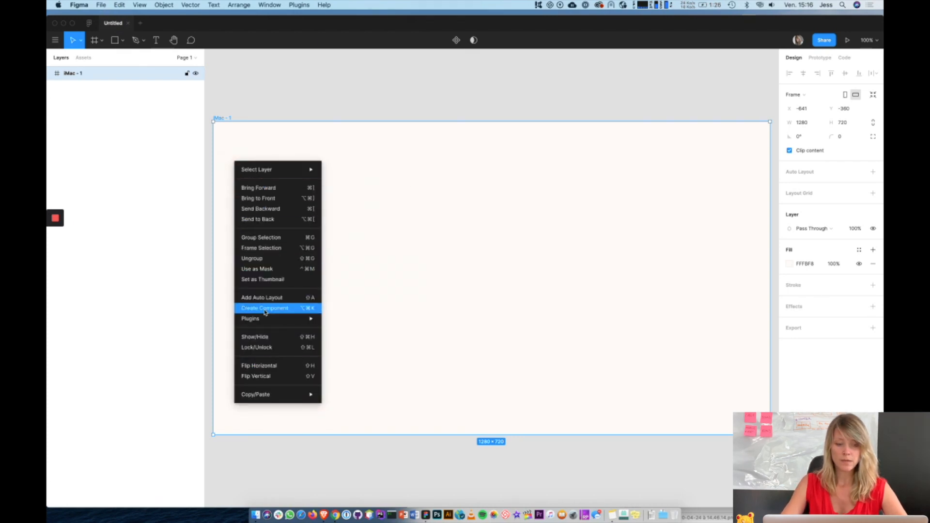
mouse_move(281, 321)
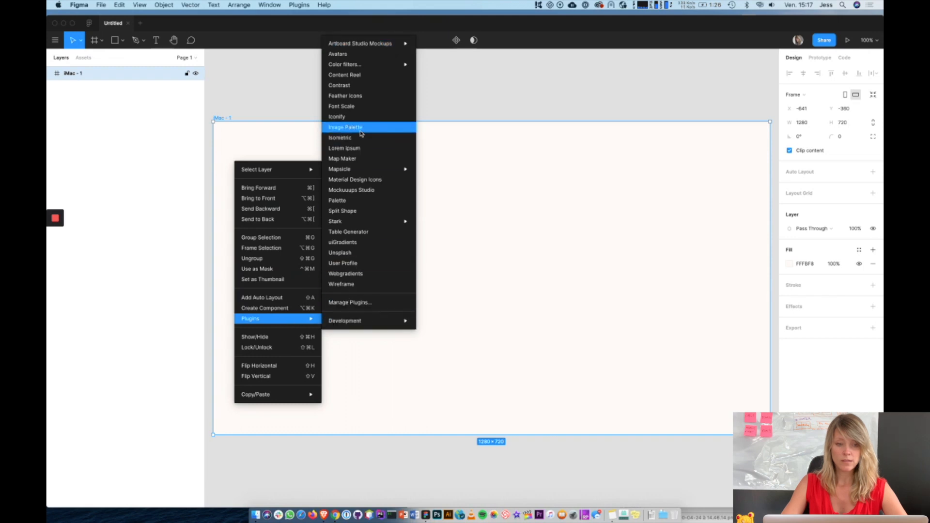
mouse_move(362, 45)
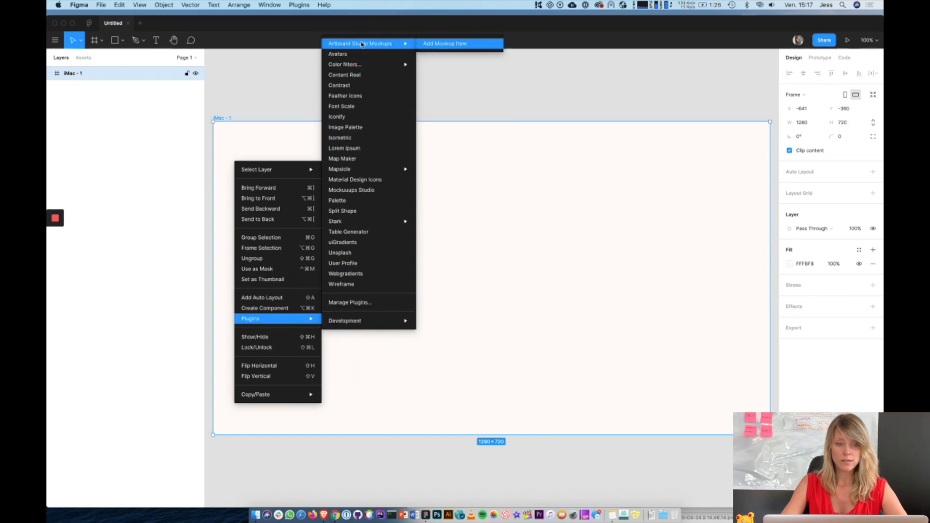
click(463, 45)
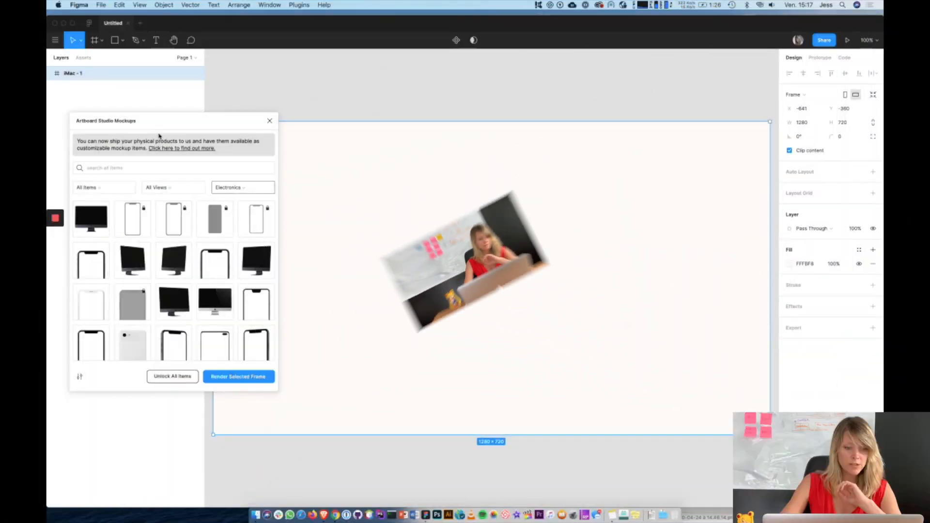
Insert the iMac Pro Left Side View mockup from the plugin's Electronics items.
scroll(158, 252, down, 2)
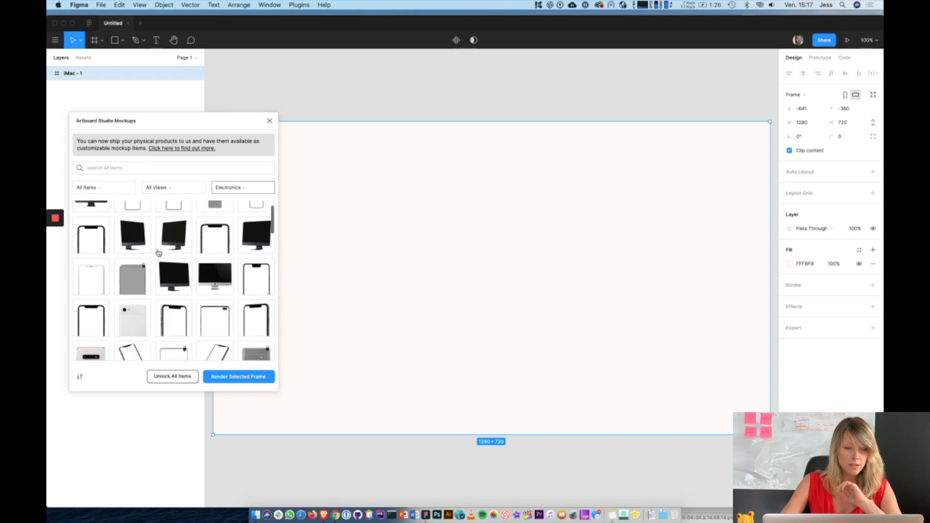
click(173, 265)
click(238, 385)
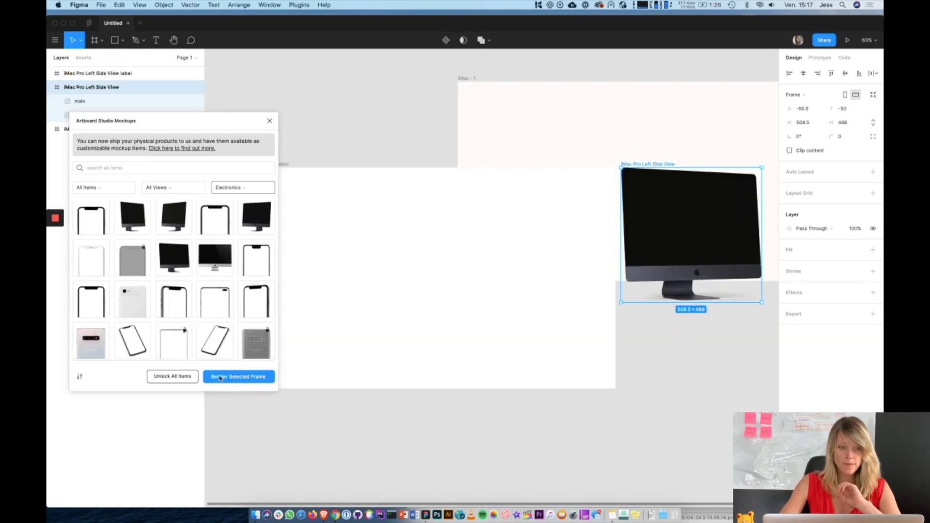
Move the iMac Pro Left Side View mockup and its label frame together to the free canvas below the iMac - 1 frame.
drag(236, 125, 204, 295)
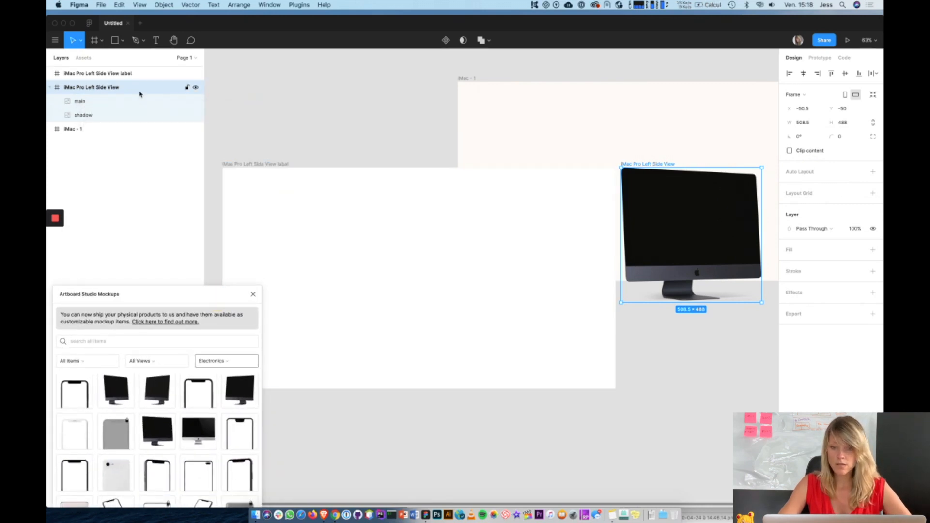
shift+click(139, 73)
scroll(477, 260, down, 3)
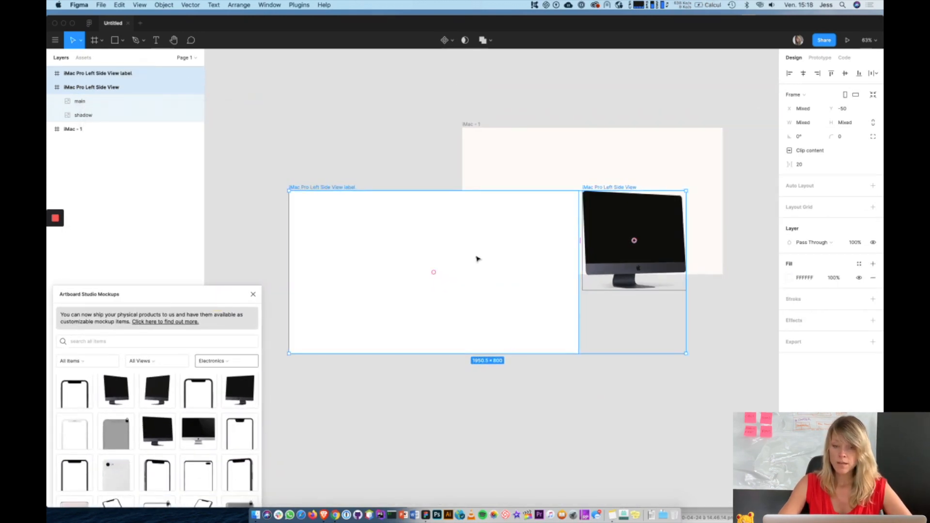
scroll(478, 259, down, 2)
drag(429, 244, 454, 346)
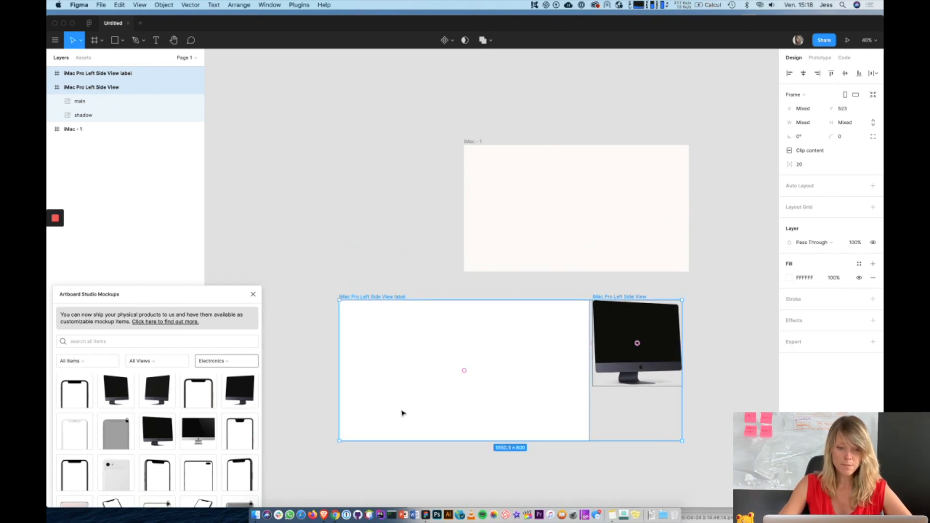
Place the website screenshot image from 2020-04-24 inside the iMac Pro Left Side View label frame.
click(367, 386)
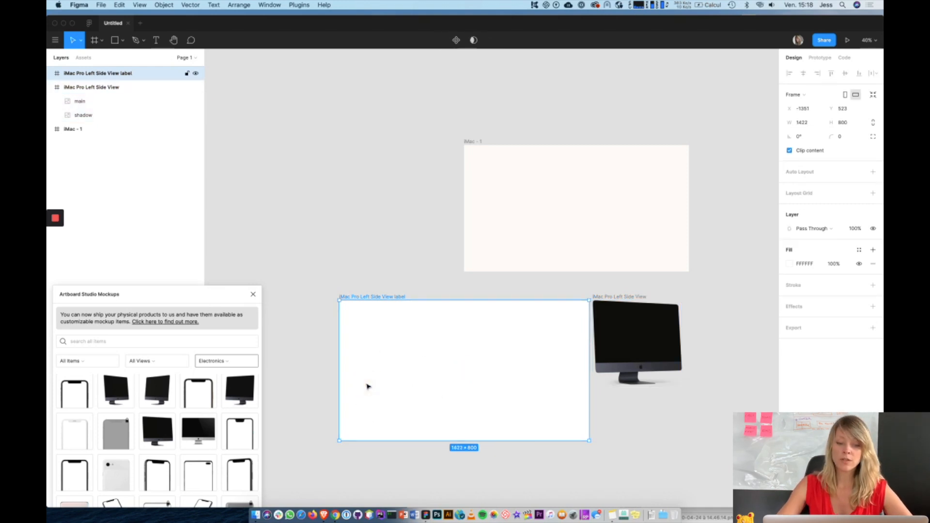
click(255, 514)
drag(533, 411, 424, 352)
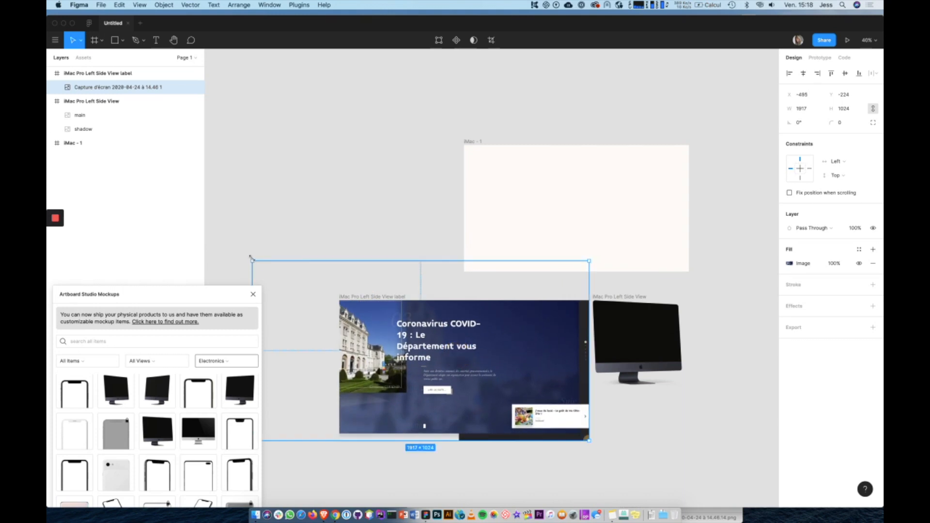
Scale the screenshot to 1422 × 760 to span the label frame's width and align it at X 0, Y 0.
drag(253, 260, 325, 310)
drag(325, 440, 344, 432)
drag(450, 358, 455, 364)
key(shift+Up)
key(shift+Up)
key(shift+Up)
key(shift+Up)
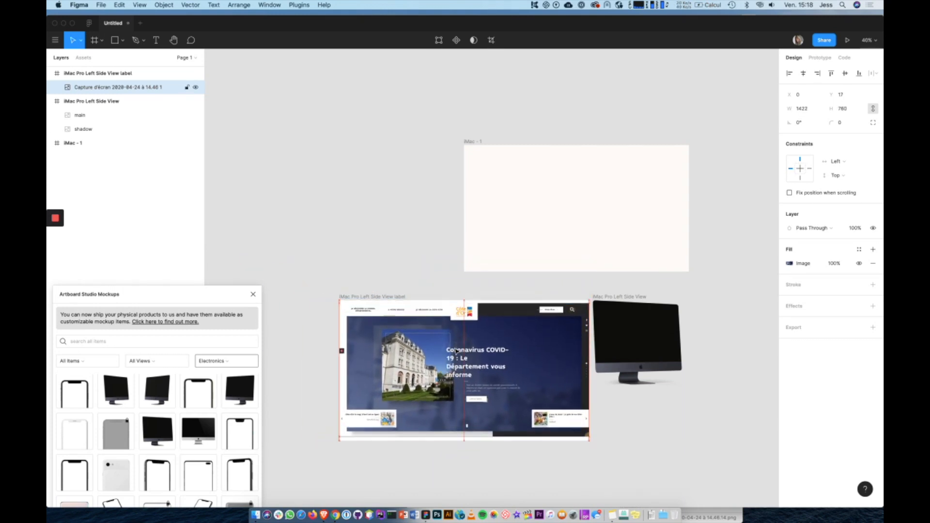
key(Up)
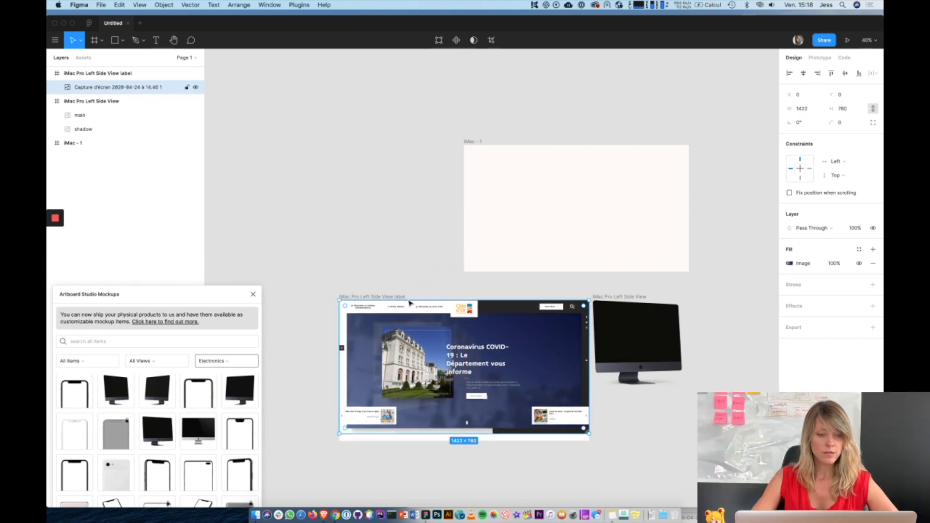
click(341, 257)
Render the iMac Pro Left Side View label frame onto the iMac mockup's screen with the plugin.
drag(190, 294, 213, 167)
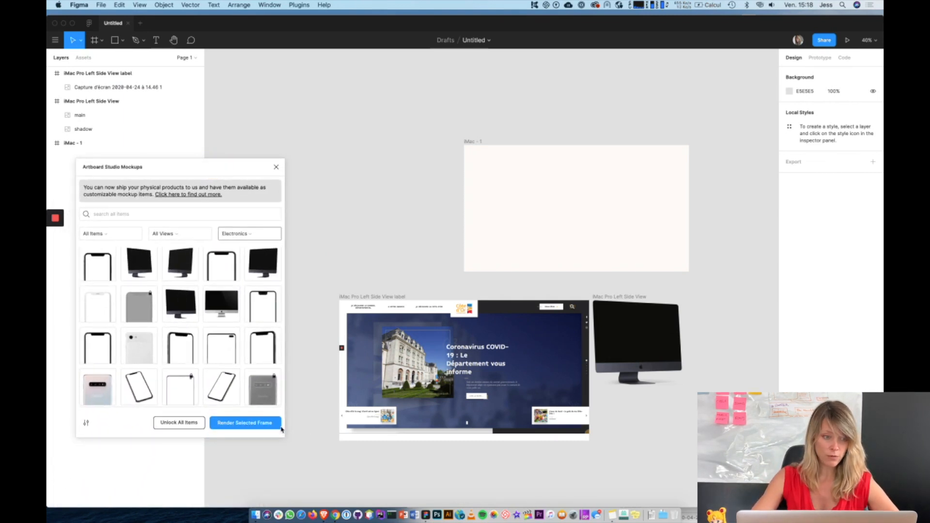
click(88, 73)
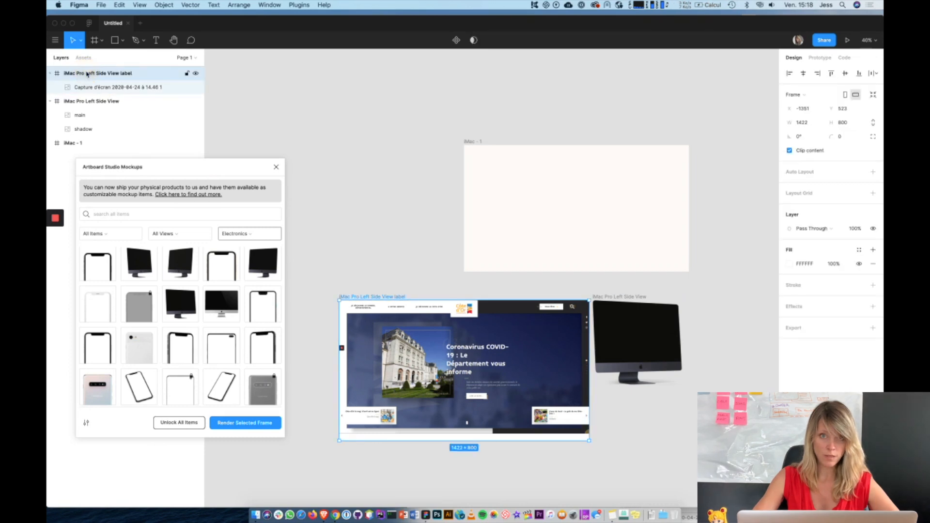
click(238, 428)
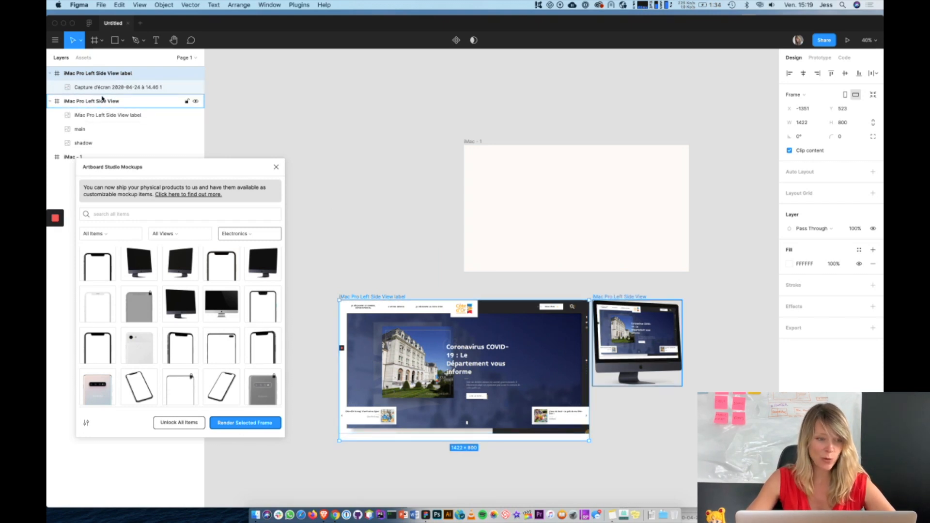
Move the rendered iMac mockup into the centre of the iMac - 1 frame, at about X 407, Y 116.
click(75, 103)
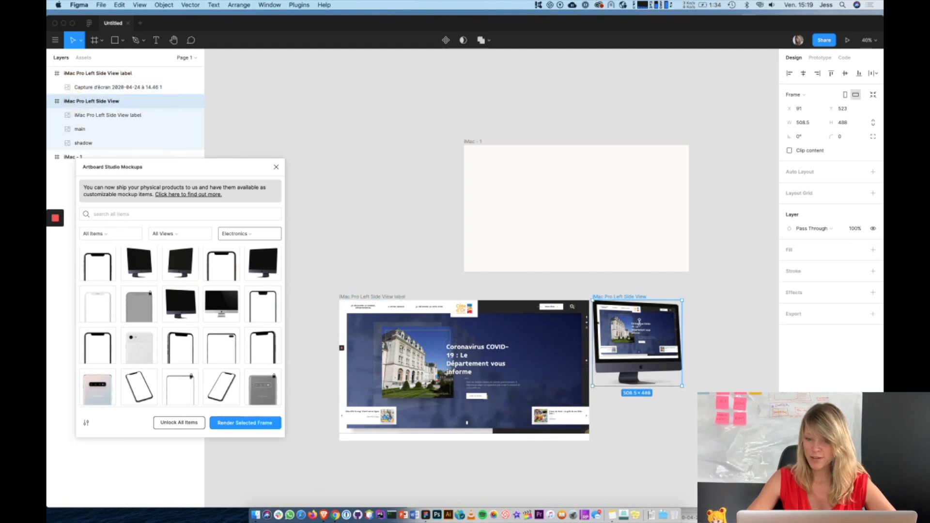
drag(638, 338, 580, 205)
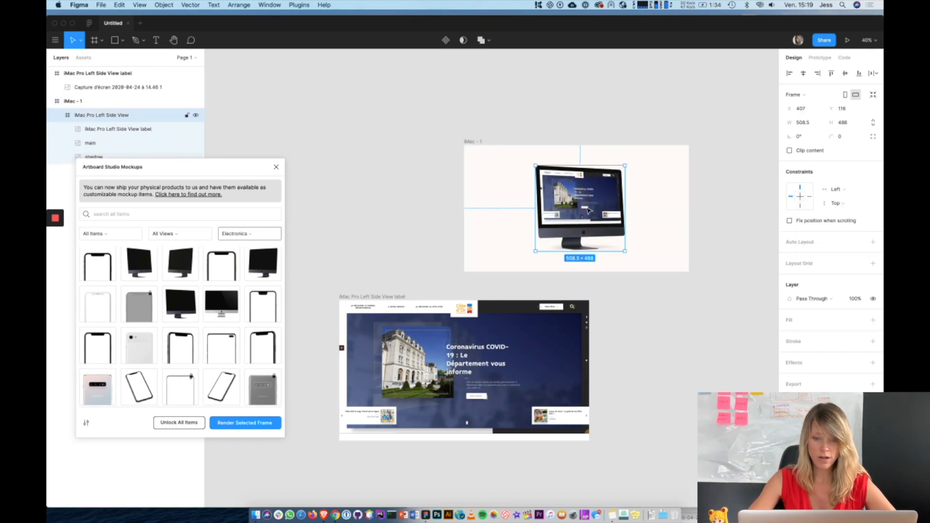
click(354, 229)
scroll(354, 229, right, 3)
scroll(354, 229, up, 4)
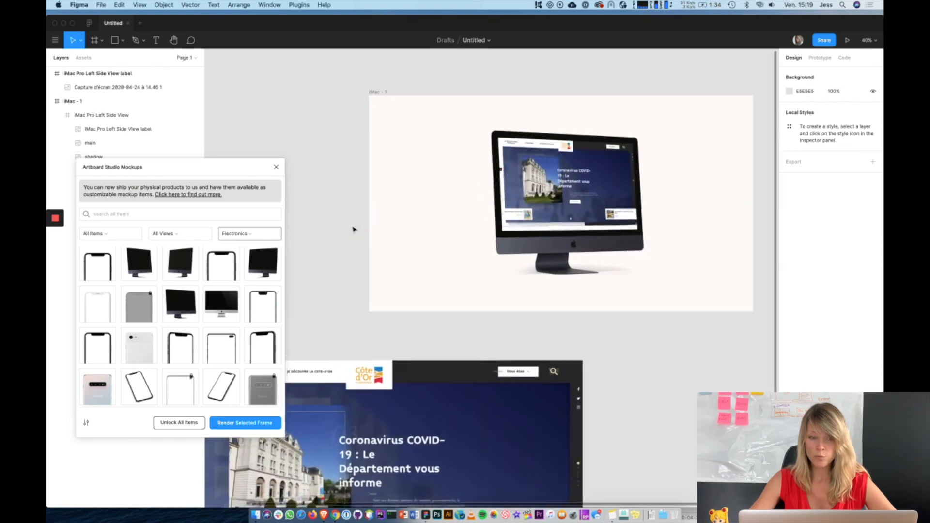
Add the Orange Juice mockup item, scale it down and place it in front of the iMac's lower-left corner.
scroll(354, 229, up, 5)
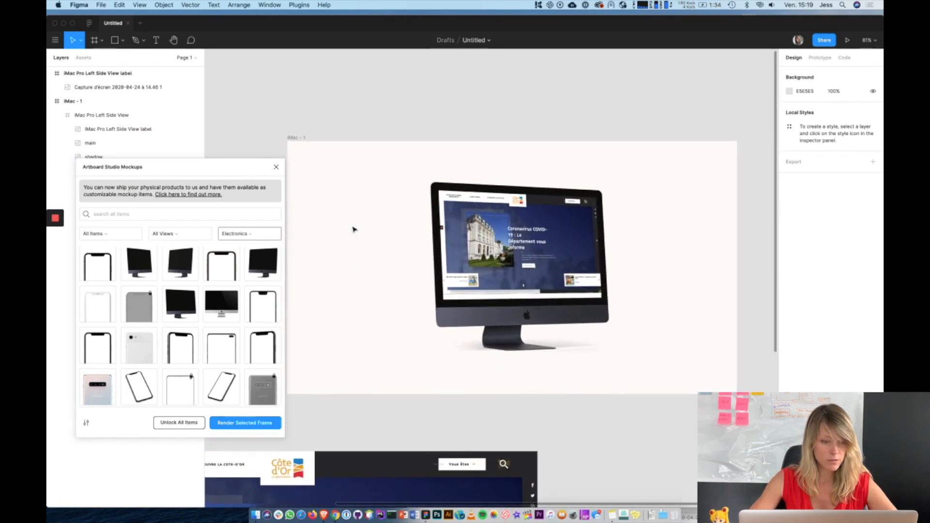
click(257, 234)
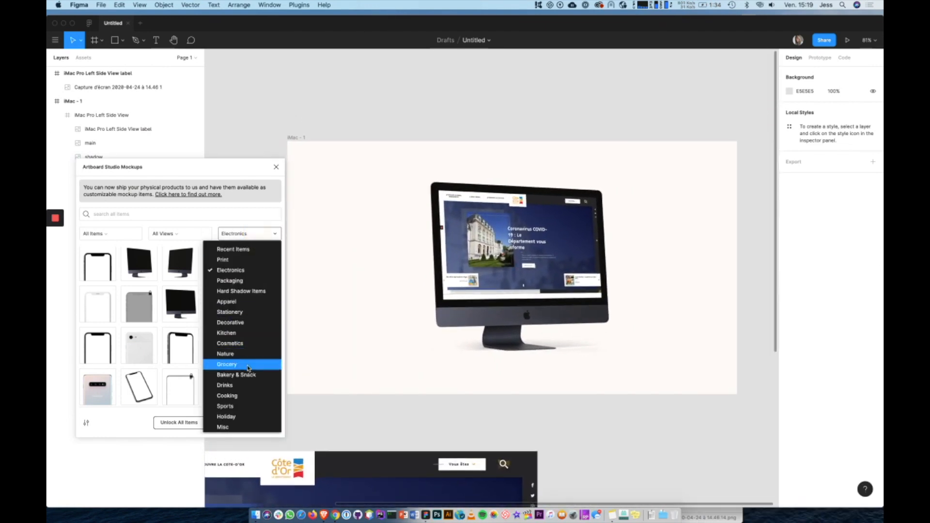
click(242, 353)
click(138, 291)
click(152, 89)
shift+click(151, 101)
drag(371, 178, 463, 245)
drag(497, 300, 440, 283)
Add the Cactus from the Nature category beside the iMac and nest it as the lowest layer of iMac Pro Left Side View.
click(249, 234)
click(243, 409)
click(98, 265)
drag(230, 170, 478, 318)
drag(81, 87, 102, 191)
click(196, 73)
click(197, 73)
scroll(266, 277, left, 2)
scroll(267, 277, up, 1)
scroll(266, 276, down, 2)
Draw a 754 × 754 circle over the upper-right part of the iMac - 1 frame.
click(122, 40)
click(121, 93)
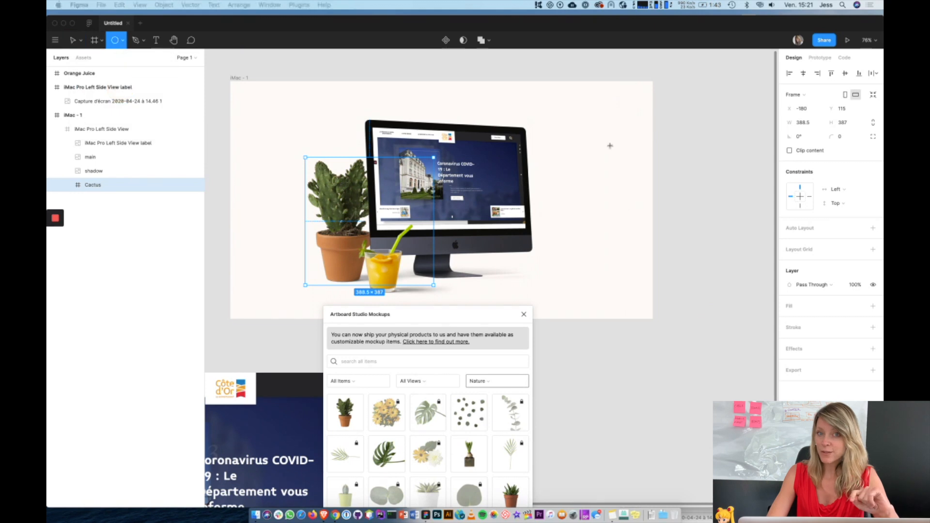
drag(475, 58, 710, 246)
Fill the circle with blue 158CC7 and move its layer behind the iMac, just above Cactus in iMac Pro Left Side View.
click(794, 194)
click(789, 193)
click(686, 325)
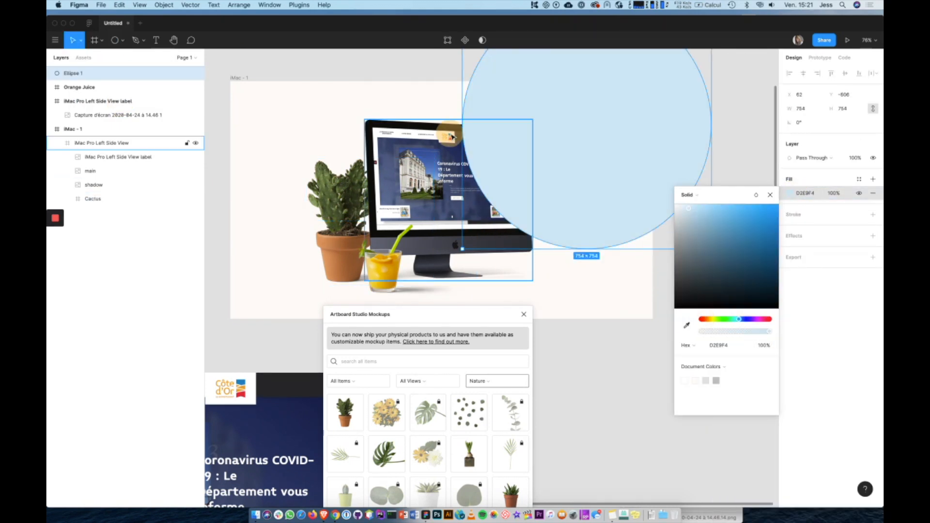
click(736, 91)
drag(97, 73, 94, 185)
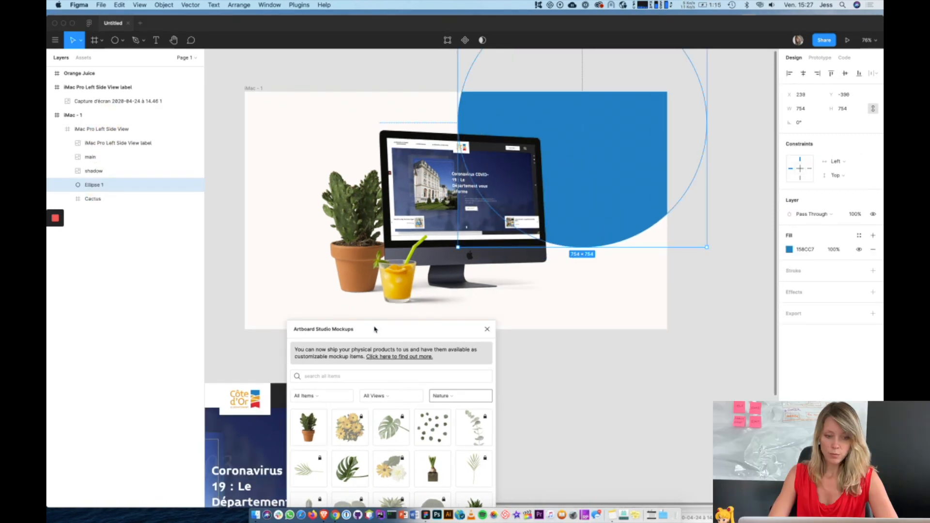
Insert the front-facing Macbook Pro mockup from the plugin's Electronics category.
drag(373, 329, 534, 343)
drag(409, 329, 196, 171)
scroll(190, 333, down, 1)
scroll(192, 325, up, 2)
click(254, 232)
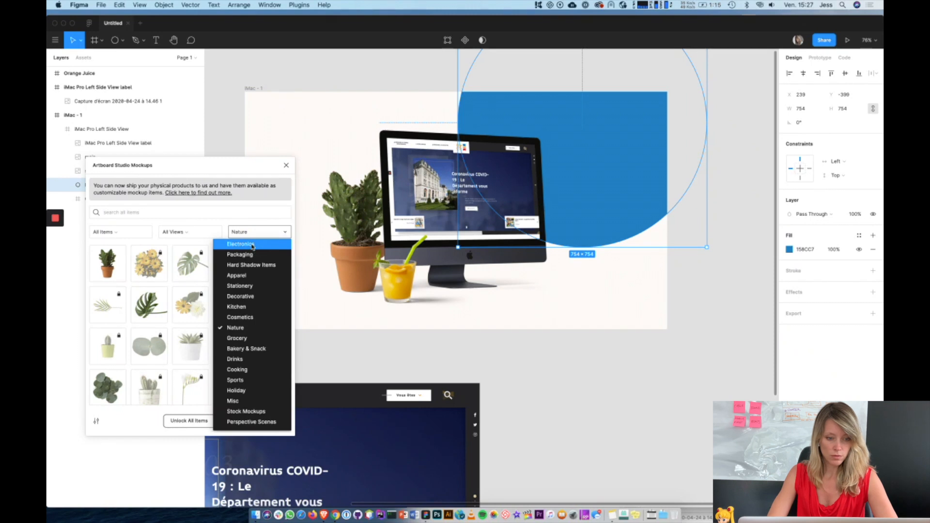
click(241, 242)
scroll(225, 344, down, 10)
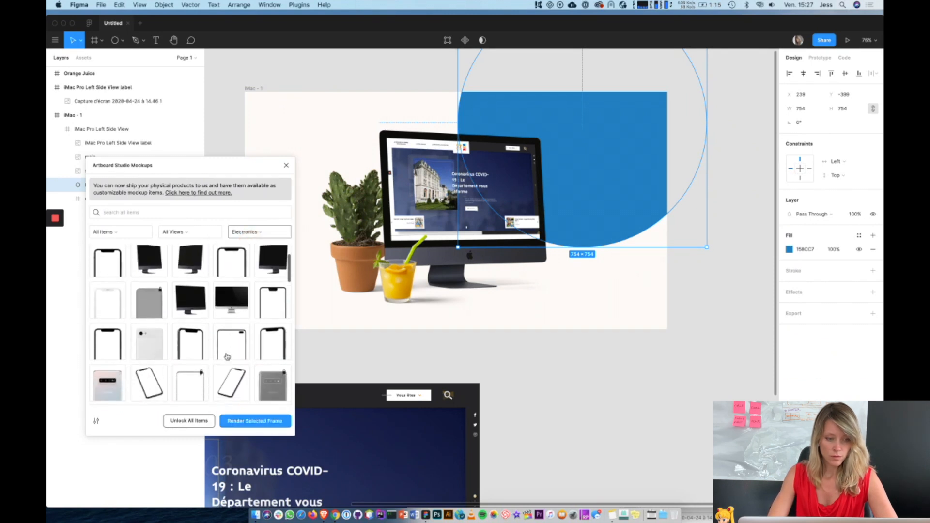
scroll(226, 357, down, 10)
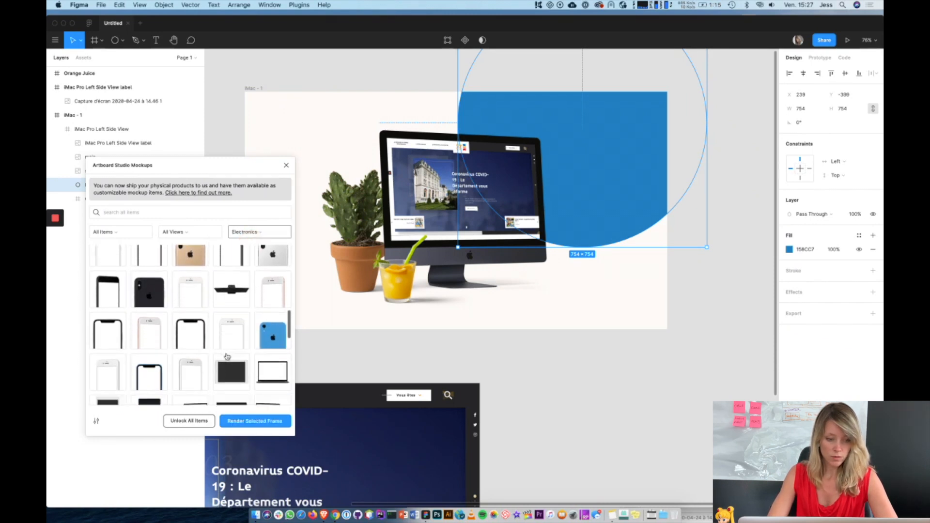
scroll(227, 357, down, 5)
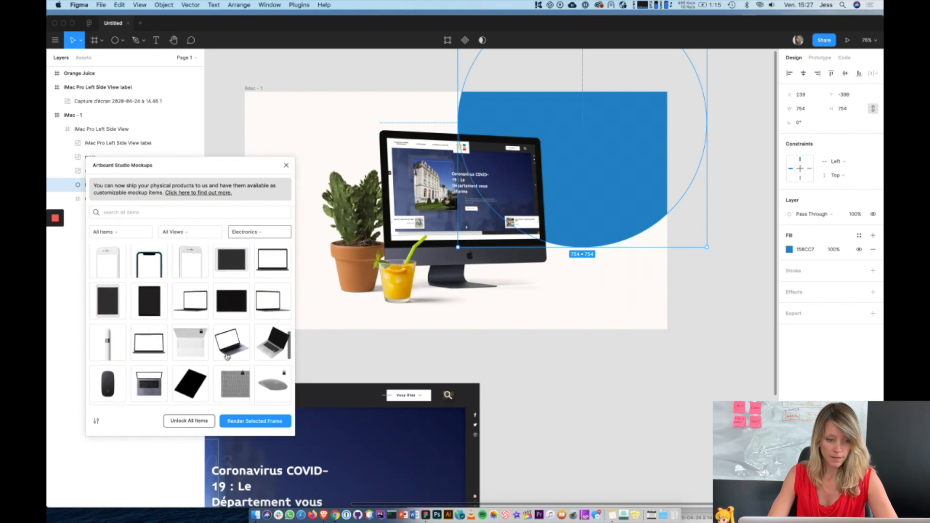
scroll(227, 357, up, 10)
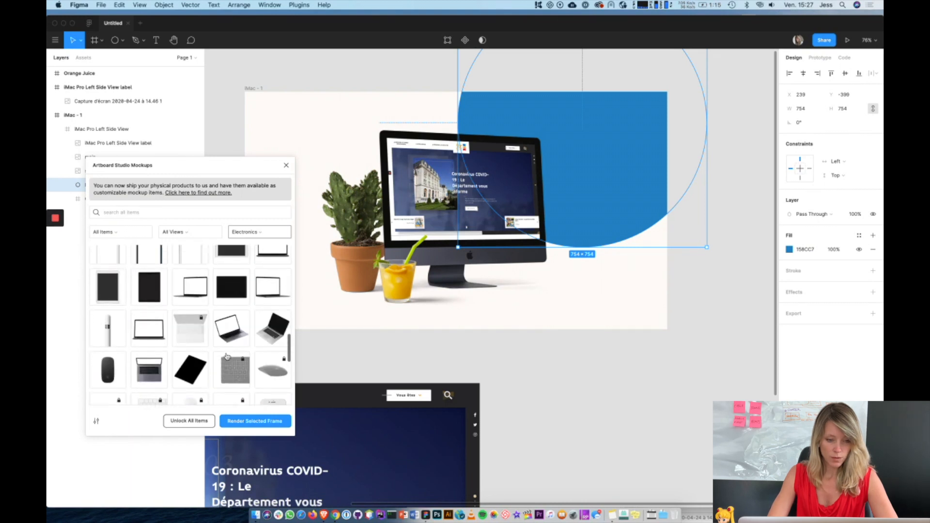
scroll(237, 357, down, 1)
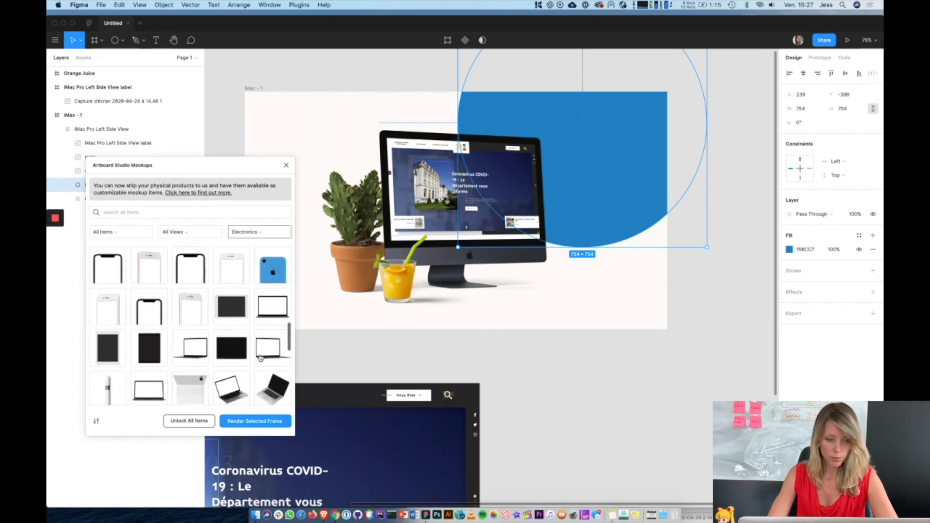
click(273, 359)
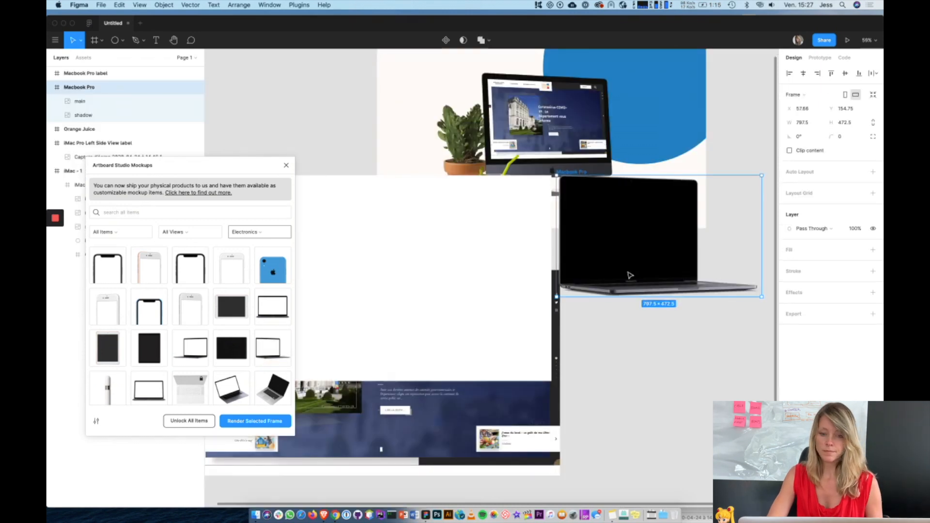
Move the Macbook Pro label and Macbook Pro frames together above the iMac - 1 frame, at Y -942.
drag(261, 165, 222, 354)
shift+click(94, 73)
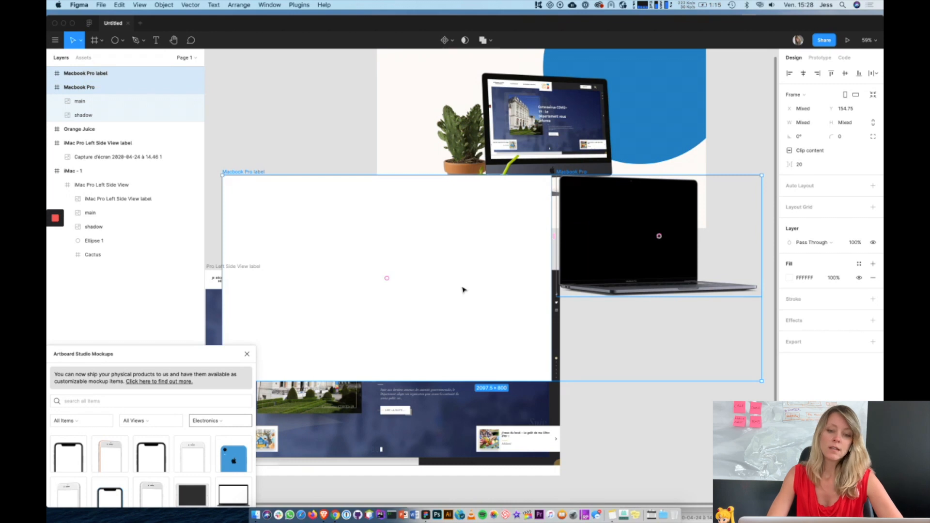
scroll(462, 288, down, 3)
drag(463, 288, 305, 46)
scroll(359, 226, up, 3)
scroll(360, 226, left, 2)
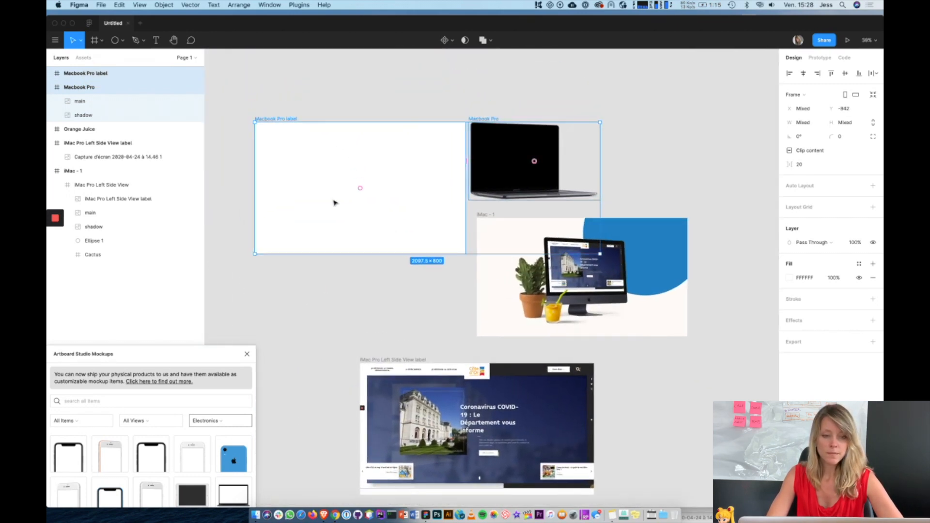
Place the Desktop screenshot image from 2020-04-24 à 14.53.20 inside the Macbook Pro label frame.
click(334, 203)
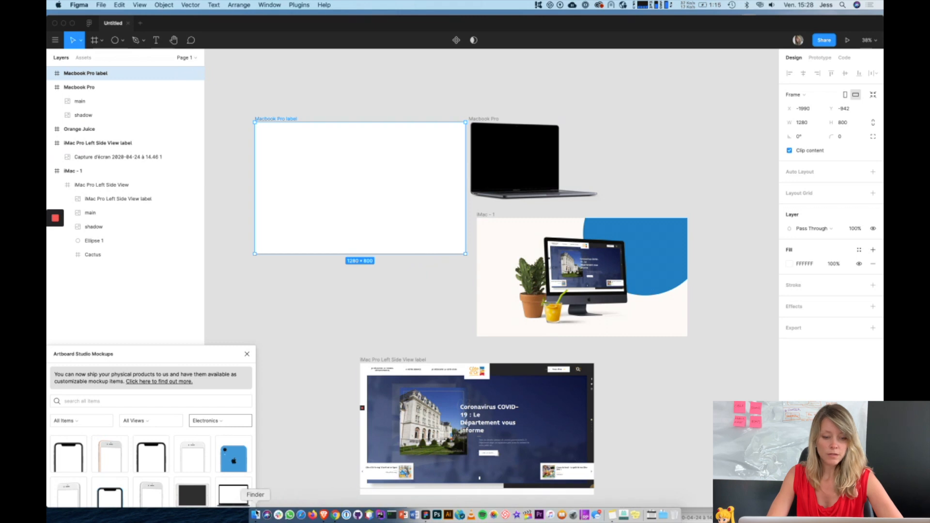
click(256, 515)
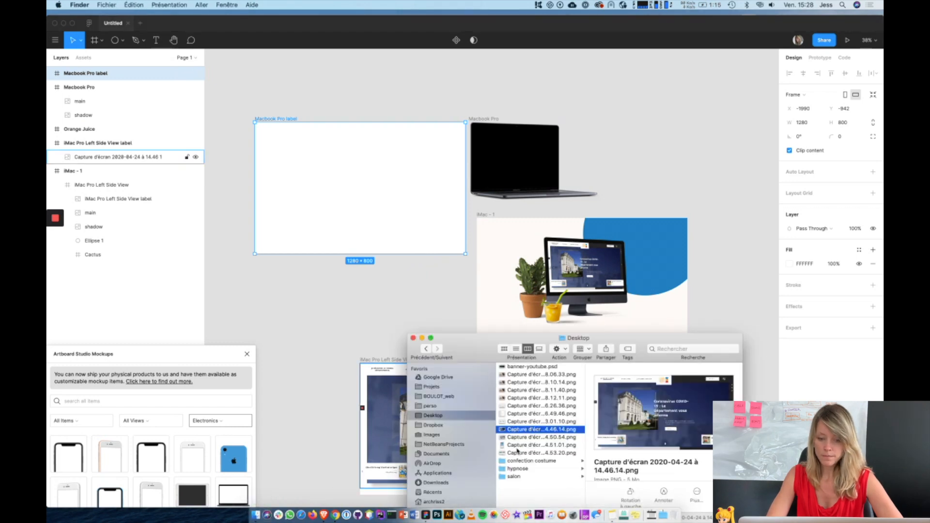
click(517, 452)
drag(517, 453, 383, 194)
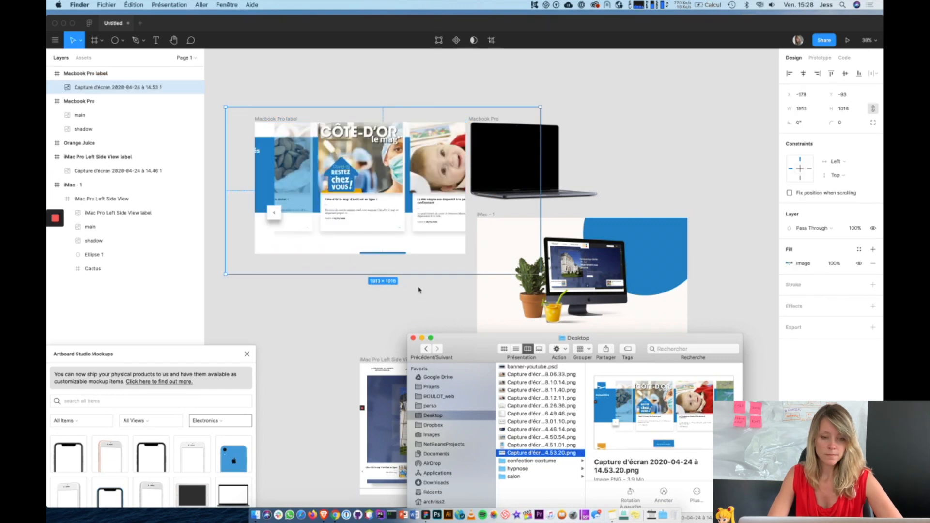
click(428, 297)
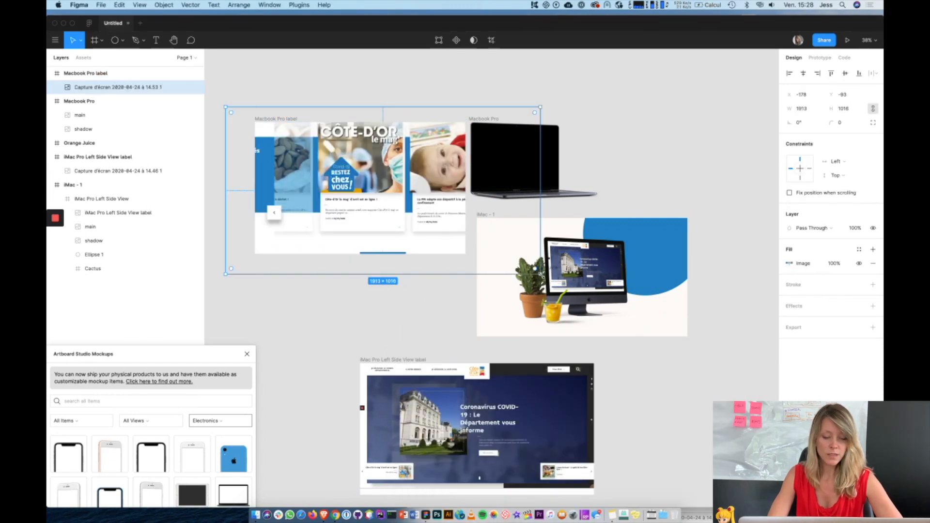
Scale the screenshot to 1282 × 681 to span the Macbook Pro label frame's width and position it at X 0, Y 91.
drag(540, 273, 496, 251)
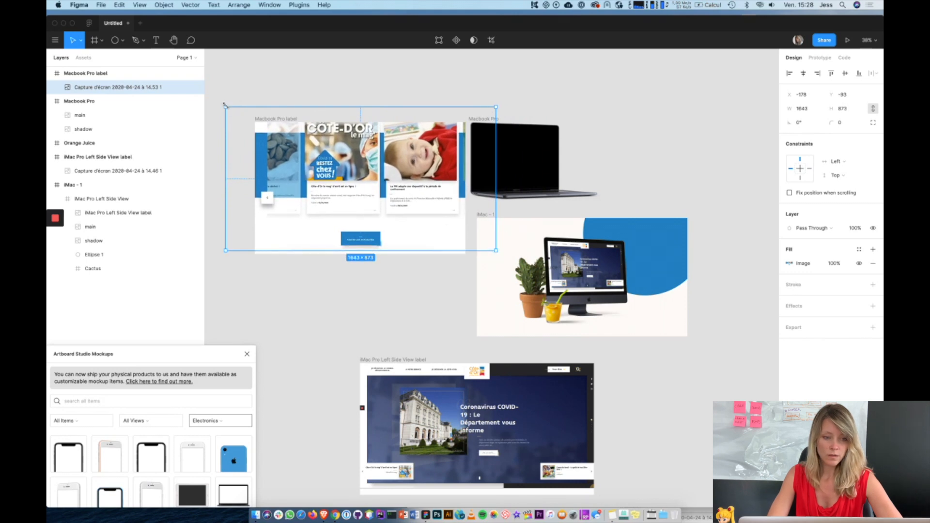
drag(225, 106, 254, 123)
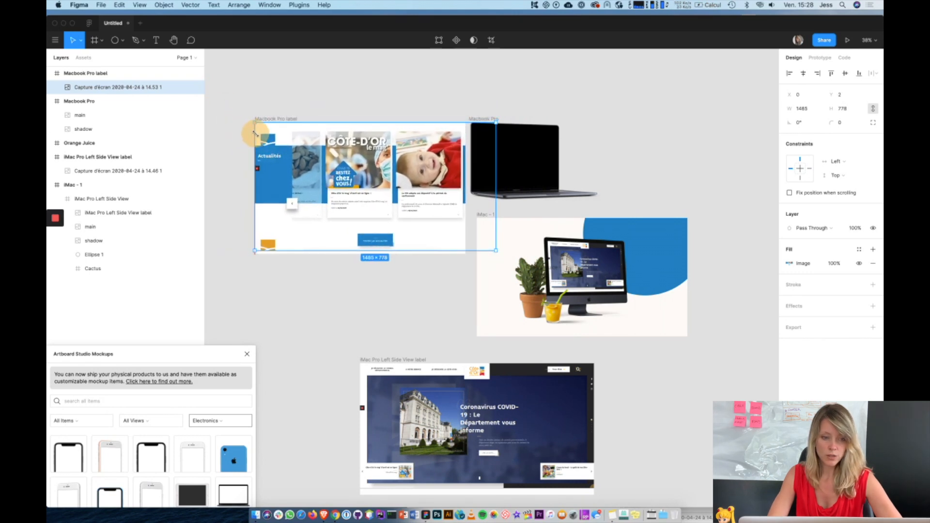
drag(494, 122, 453, 139)
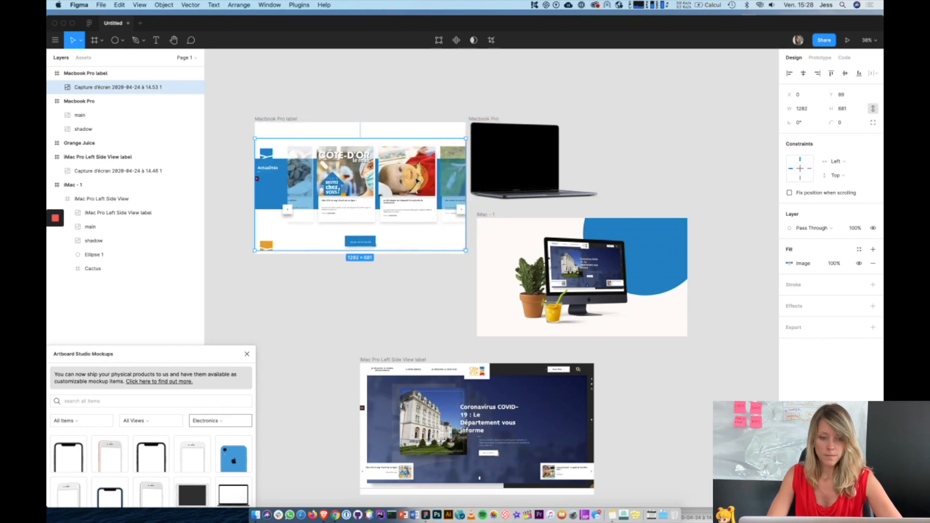
drag(306, 139, 281, 130)
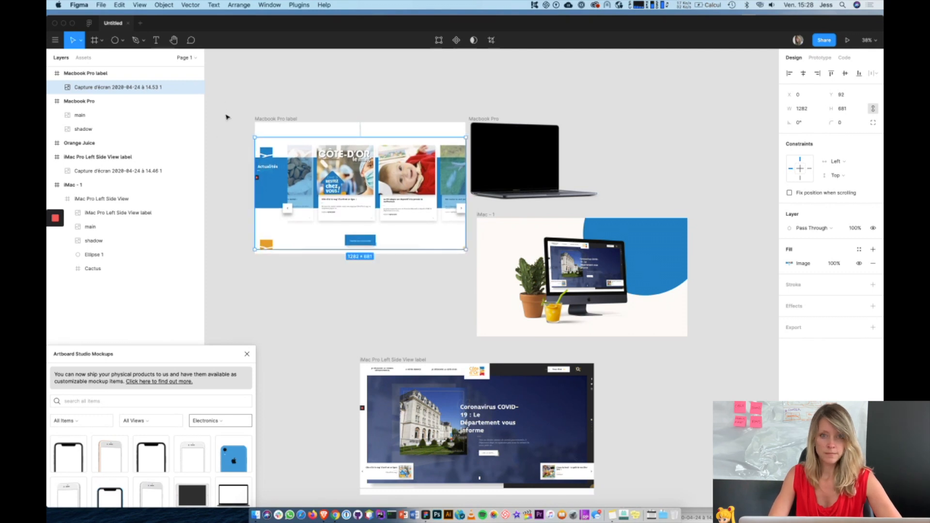
key(Up)
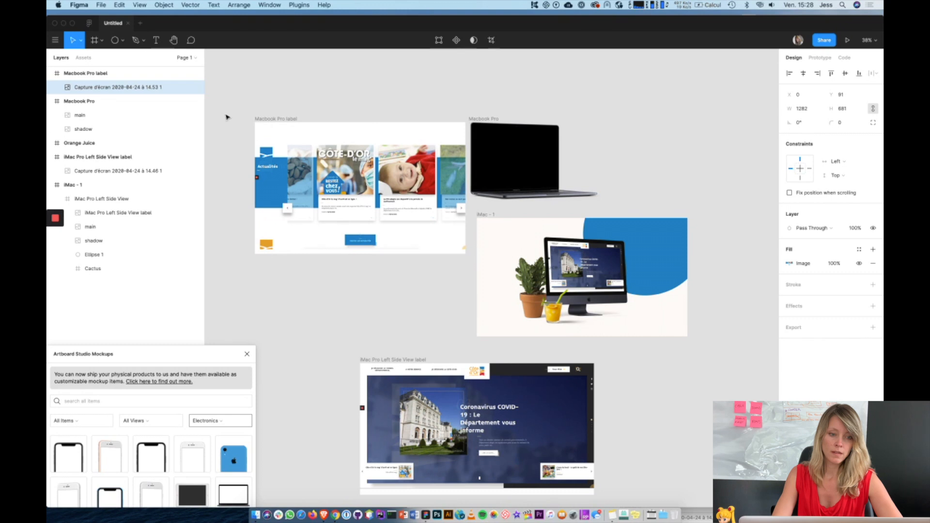
click(226, 117)
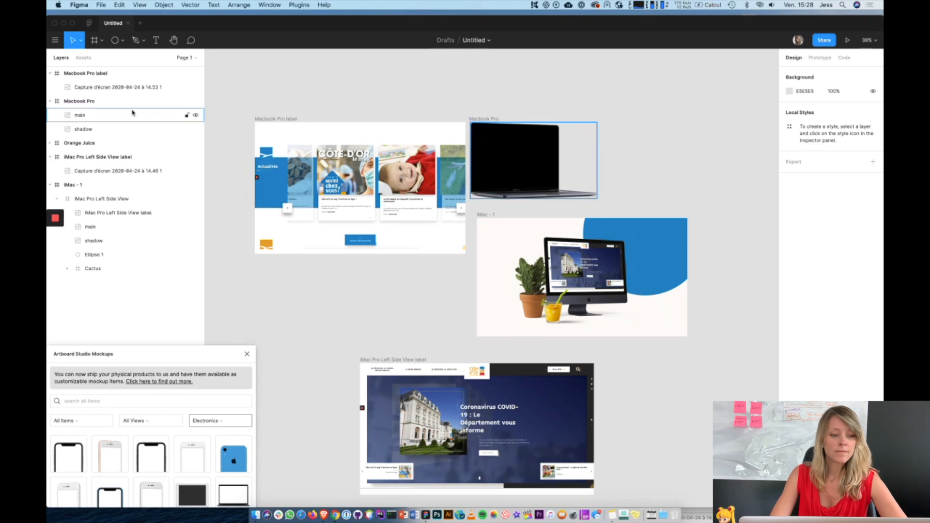
Render the Macbook Pro label frame onto the Macbook Pro mockup's screen with the plugin.
drag(140, 358, 165, 155)
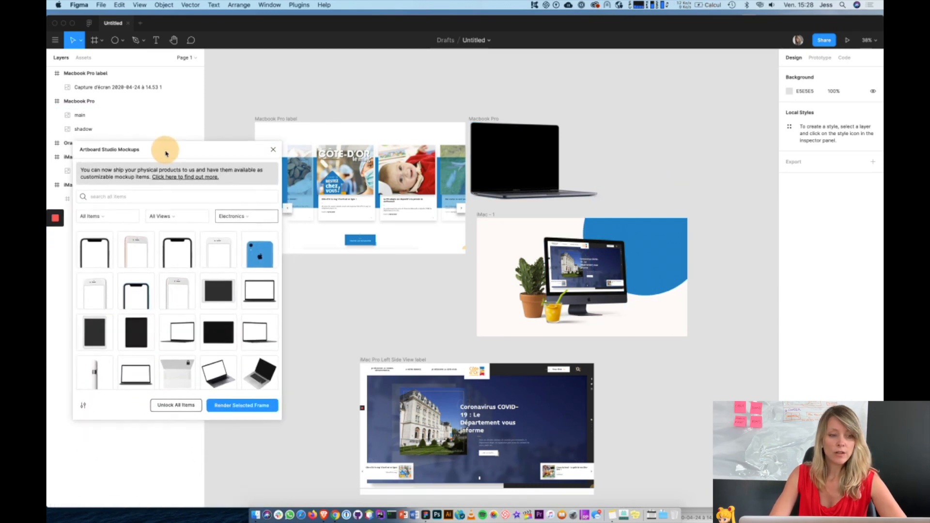
click(121, 74)
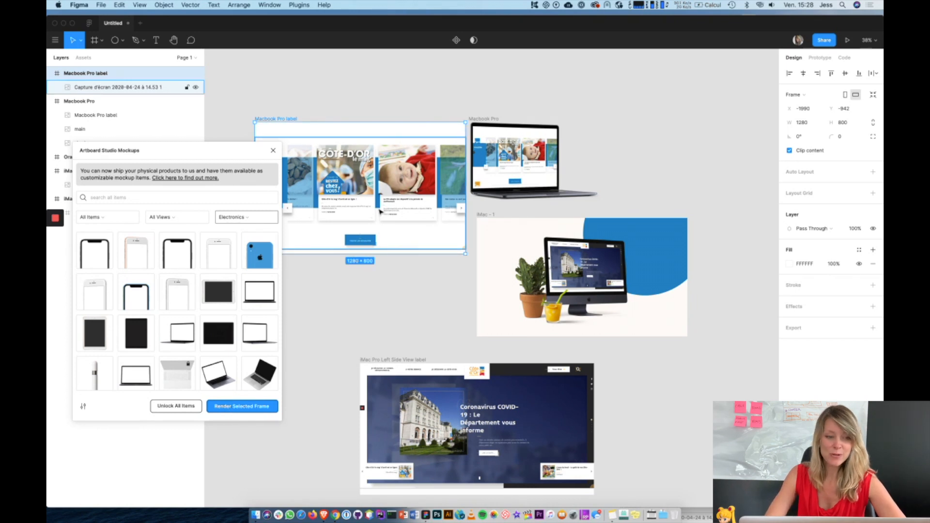
Move the rendered Macbook Pro into the iMac - 1 frame at X 495, Y 168, and close the mockup plugin.
click(104, 105)
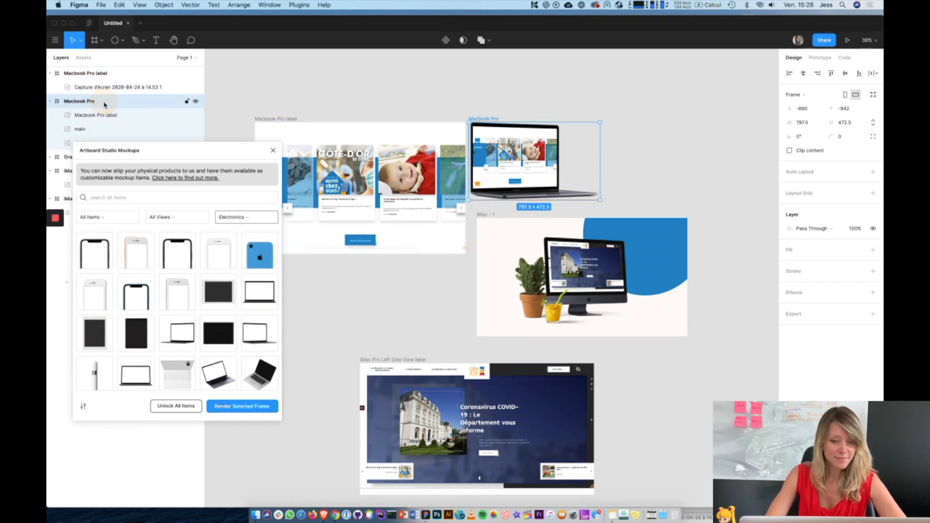
drag(520, 141, 598, 257)
scroll(598, 256, up, 5)
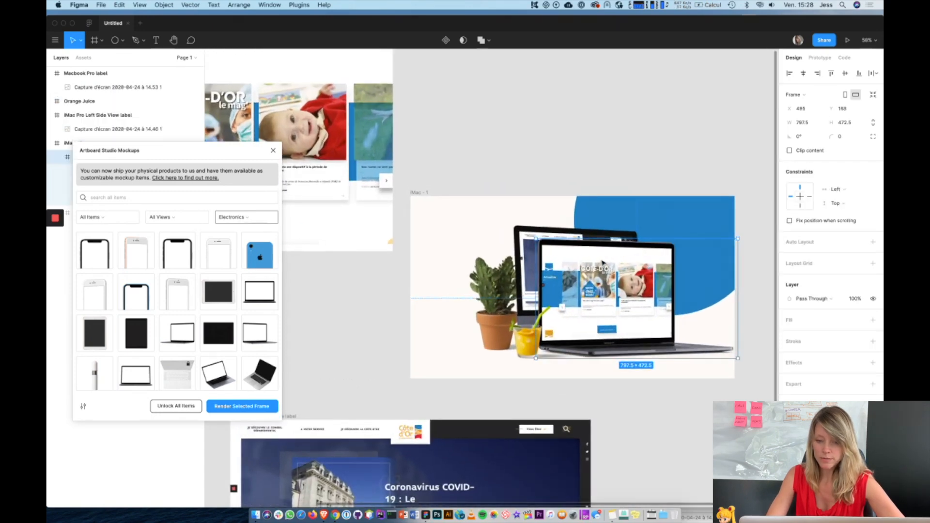
scroll(602, 262, up, 5)
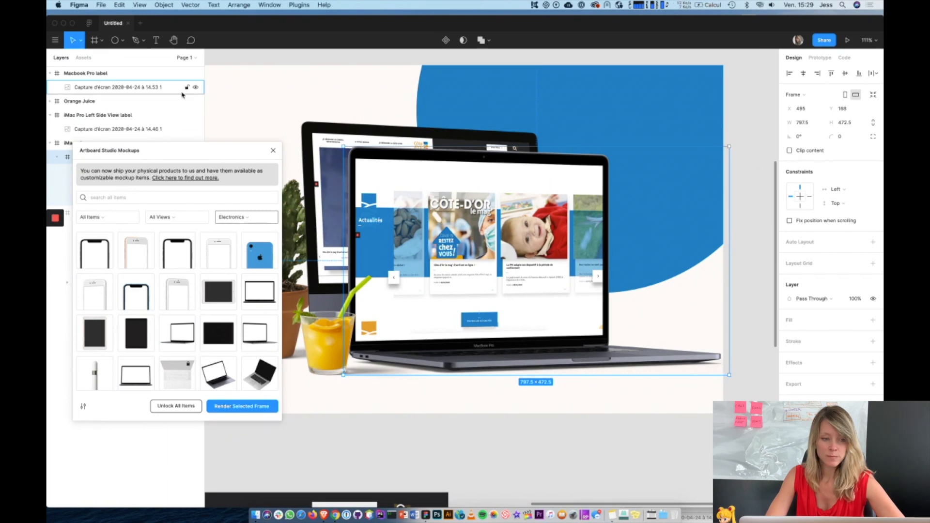
key(Escape)
click(273, 151)
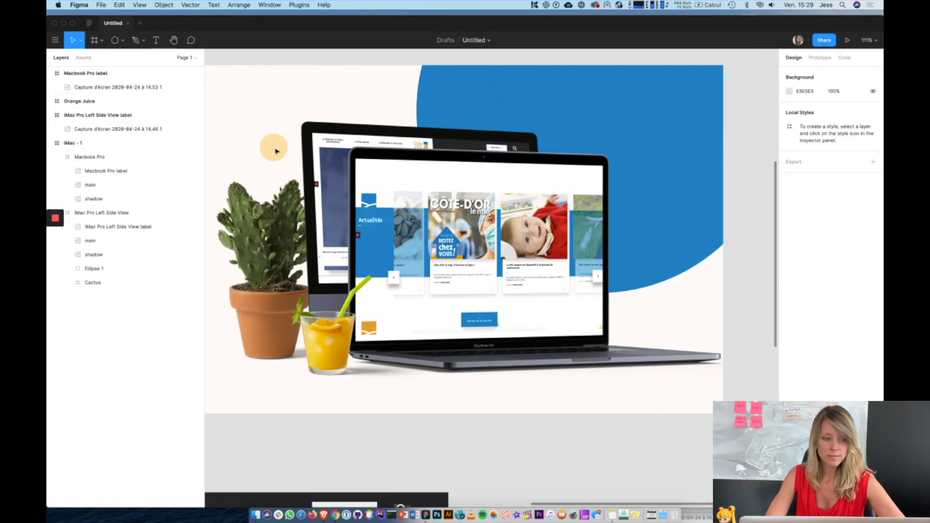
Scale the Macbook Pro's label, main and shadow layers to about 560 × 331 and place them over the iMac's lower-right corner.
click(115, 172)
shift+click(114, 199)
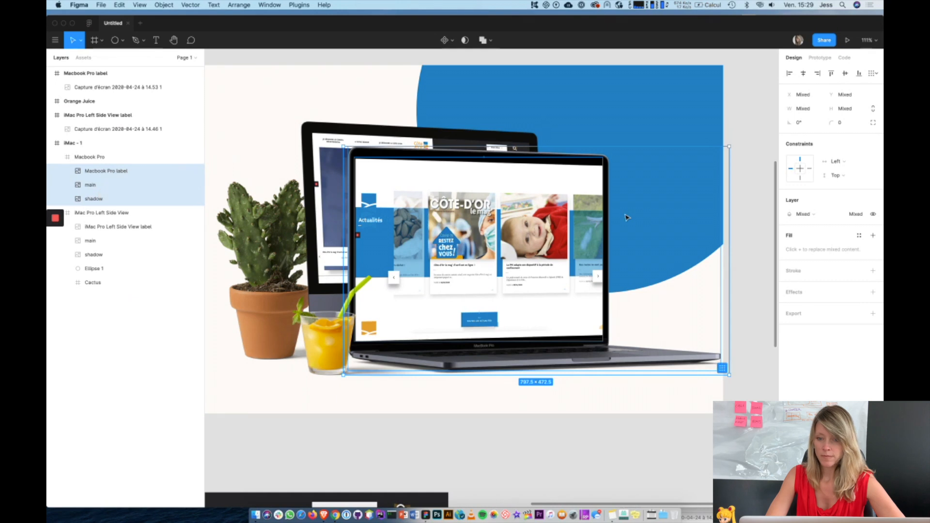
drag(729, 146, 600, 200)
drag(469, 272, 549, 270)
drag(718, 201, 693, 215)
scroll(586, 238, left, 2)
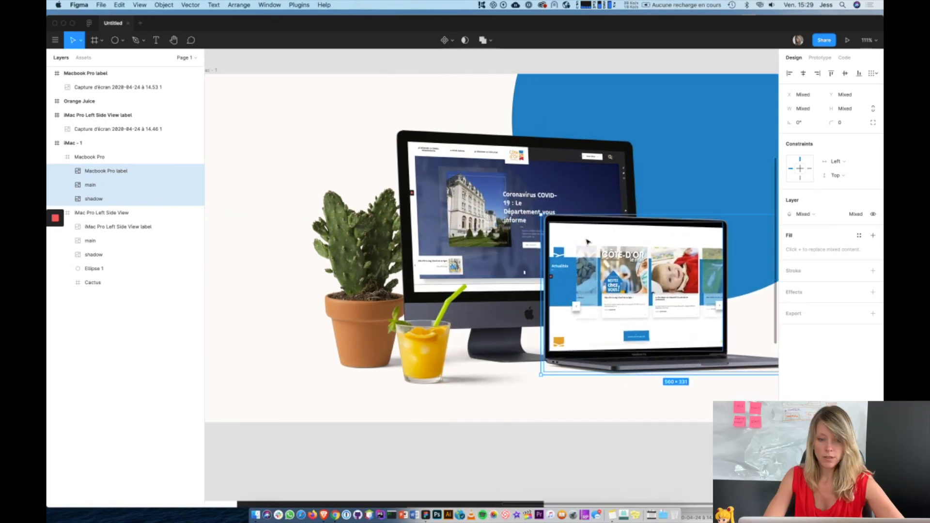
scroll(586, 239, right, 2)
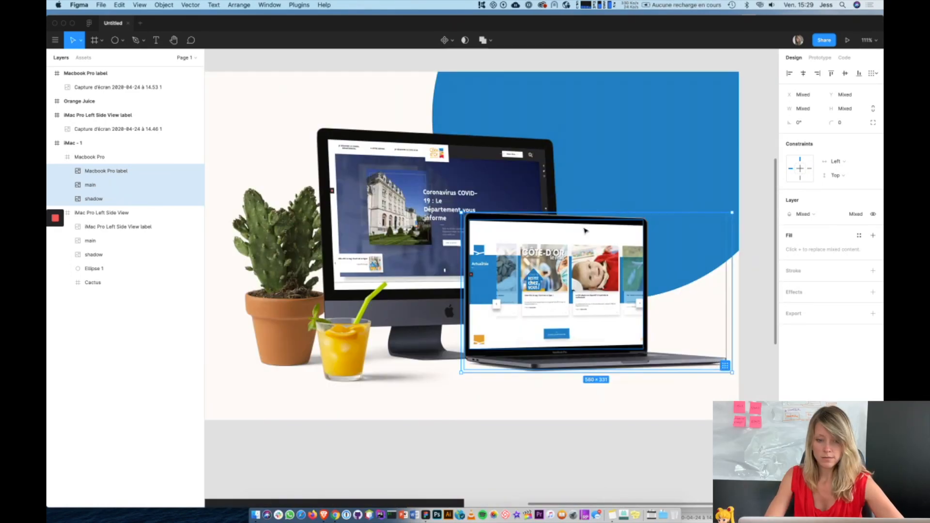
Nest Orange Juice in the iMac - 1 frame and shift it left together with the iMac Pro Left Side View group.
click(107, 213)
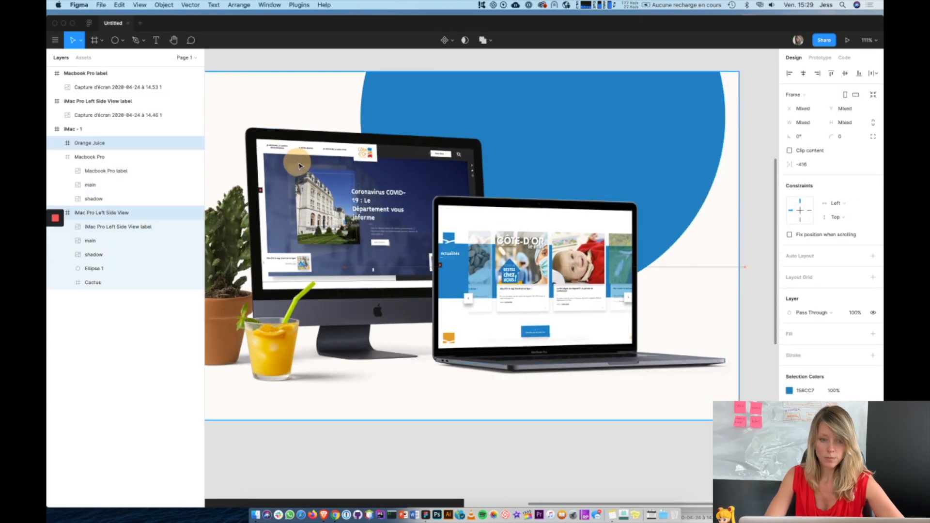
scroll(300, 166, down, 2)
click(706, 166)
Shift the blue circle to the right behind the devices so it extends past the iMac - 1 frame's right edge.
click(94, 269)
drag(590, 145, 656, 145)
click(423, 103)
scroll(424, 104, up, 1)
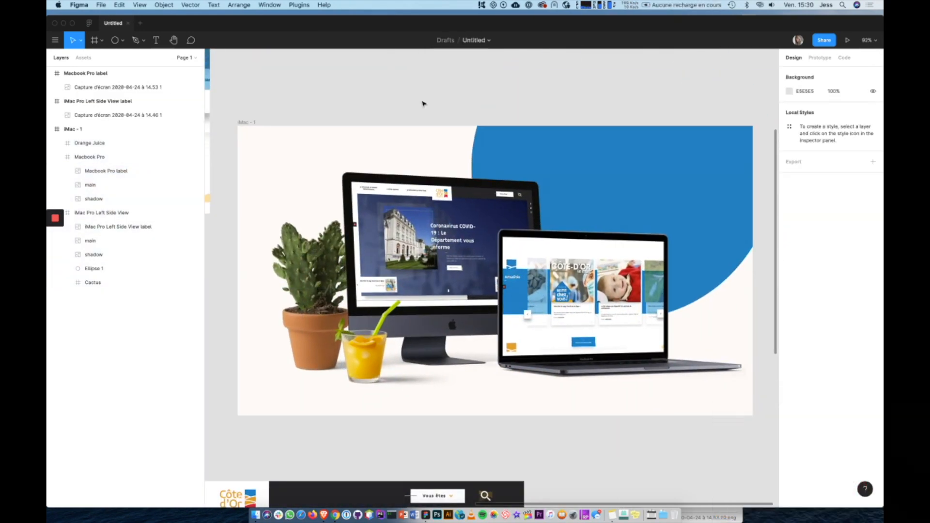